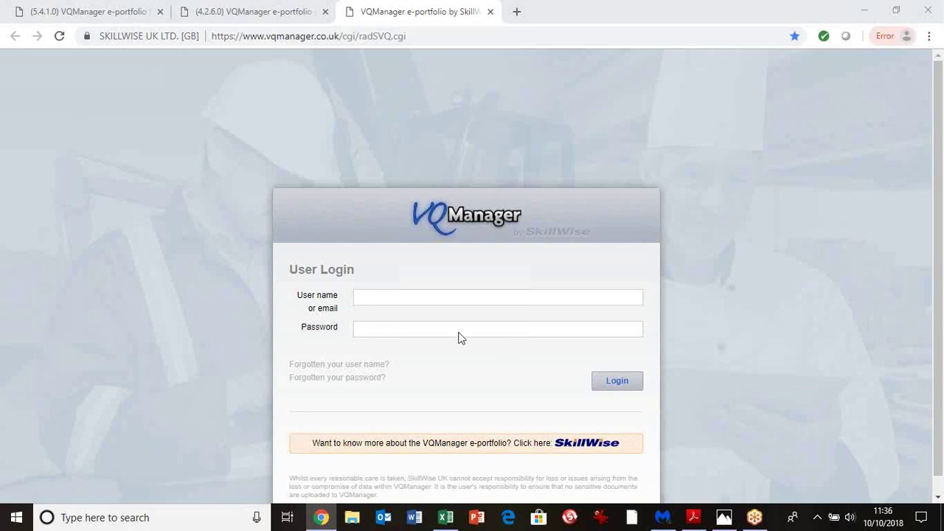
Switch to the second browser tab, the 4.2.6.0 VQManager e-portfolio
{"action": "left_click", "coordinate": [219, 13]}
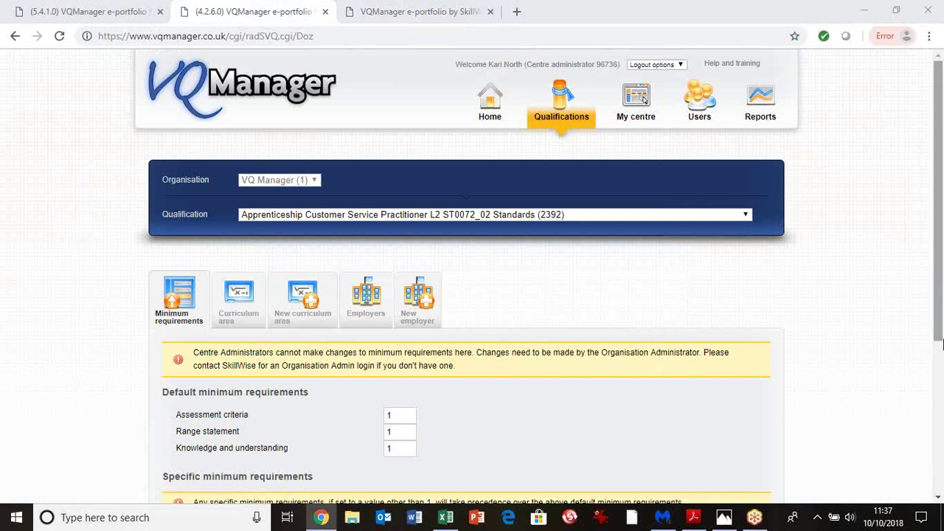
Expand the Customer Service Practitioner standard through Unit 1 Knowledge and Learning outcome 1 to its K&U criteria
{"action": "scroll", "coordinate": [939, 344], "scroll_direction": "down", "scroll_amount": 3}
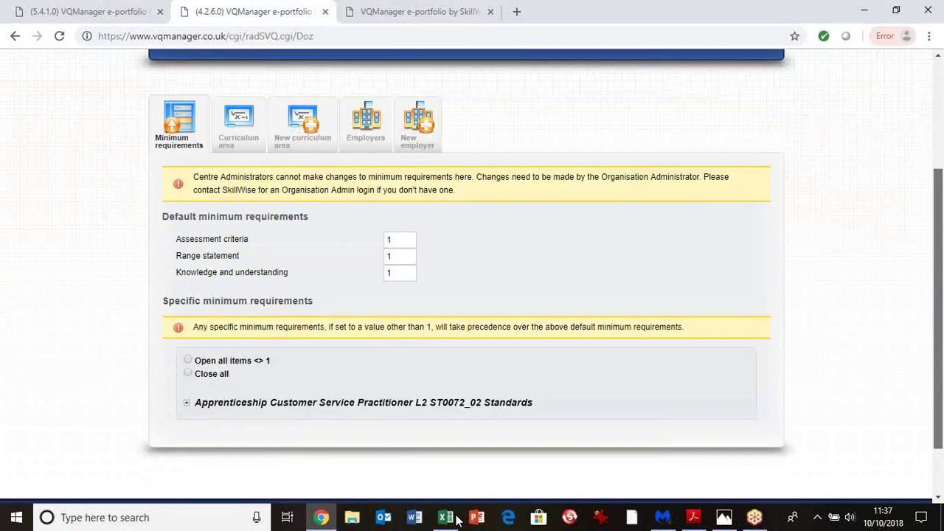
{"action": "scroll", "coordinate": [394, 363], "scroll_direction": "down", "scroll_amount": 1}
{"action": "left_click", "coordinate": [394, 363]}
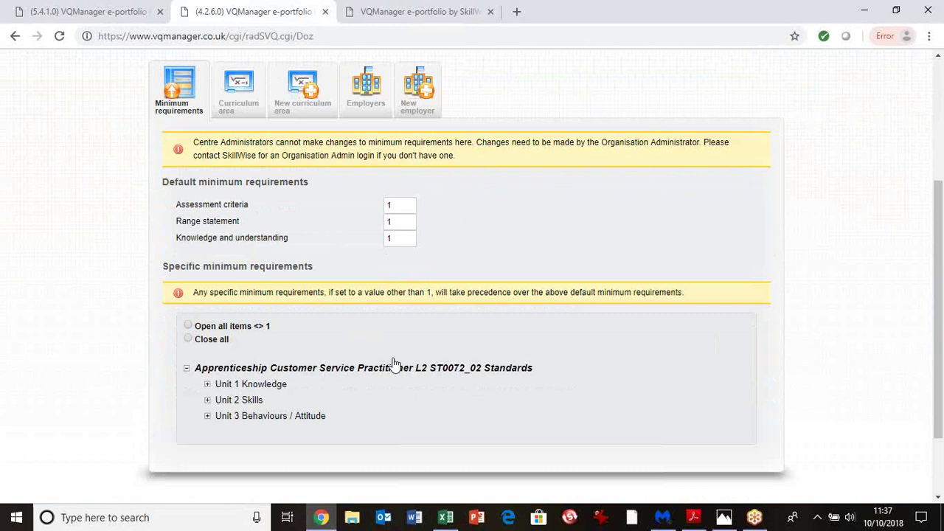
{"action": "left_click", "coordinate": [250, 384]}
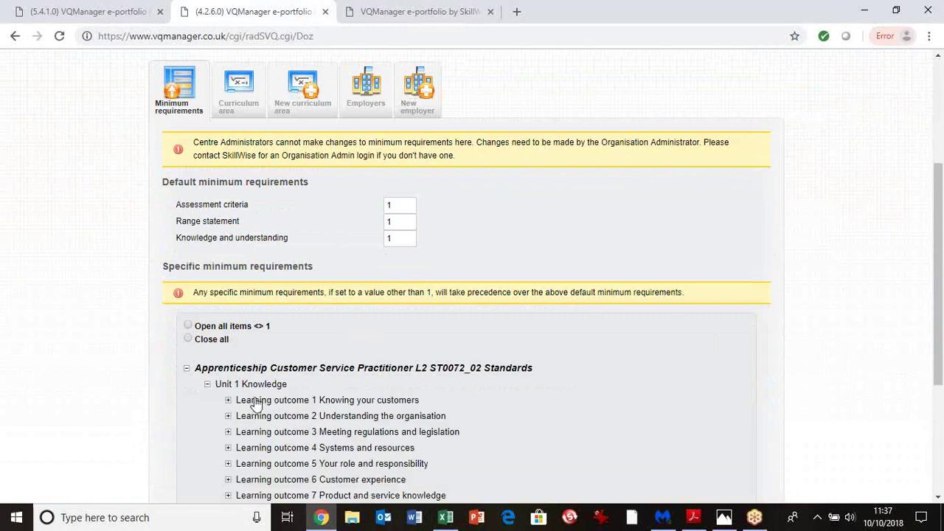
{"action": "left_click", "coordinate": [254, 402]}
{"action": "left_click", "coordinate": [273, 419]}
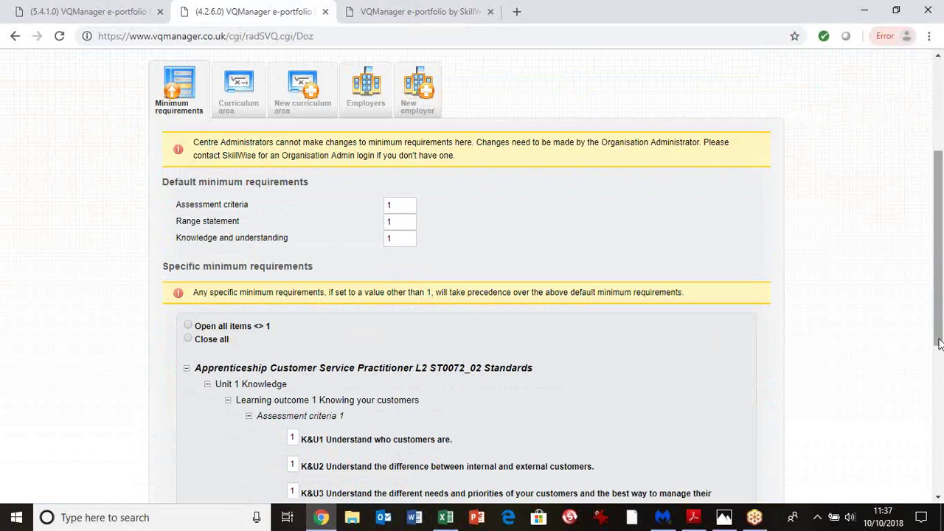
{"action": "left_click_drag", "start_coordinate": [939, 341], "coordinate": [933, 248]}
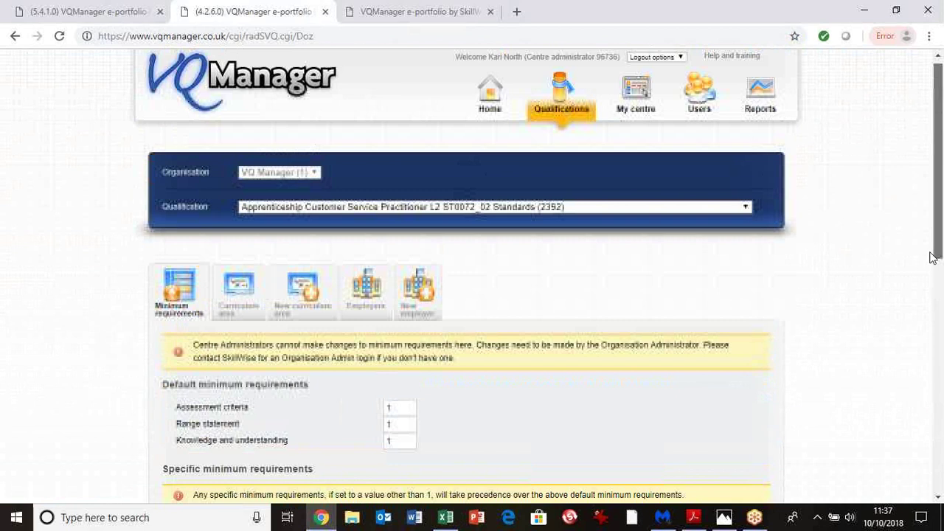
Review the blank New employer form and the Employers list, including Arsenal FC and Debenhams
{"action": "left_click", "coordinate": [352, 309]}
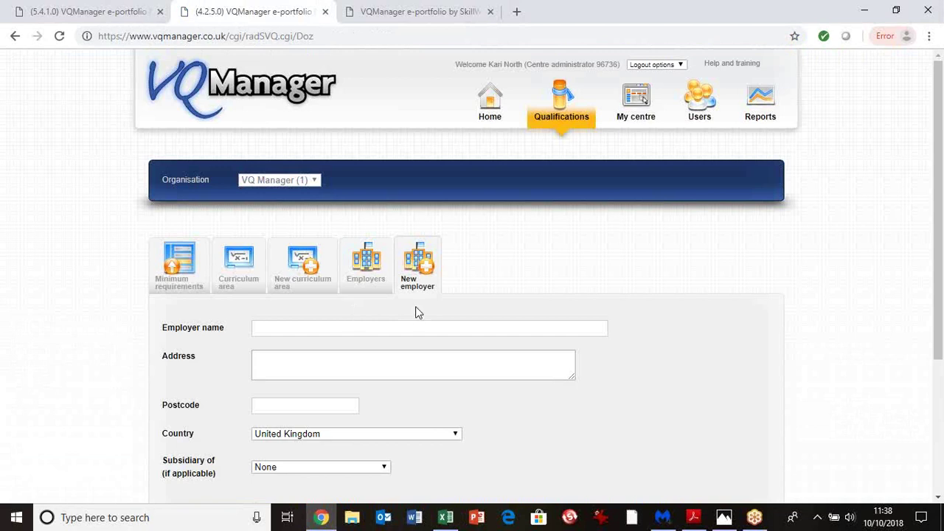
{"action": "scroll", "coordinate": [941, 309], "scroll_direction": "down", "scroll_amount": 2}
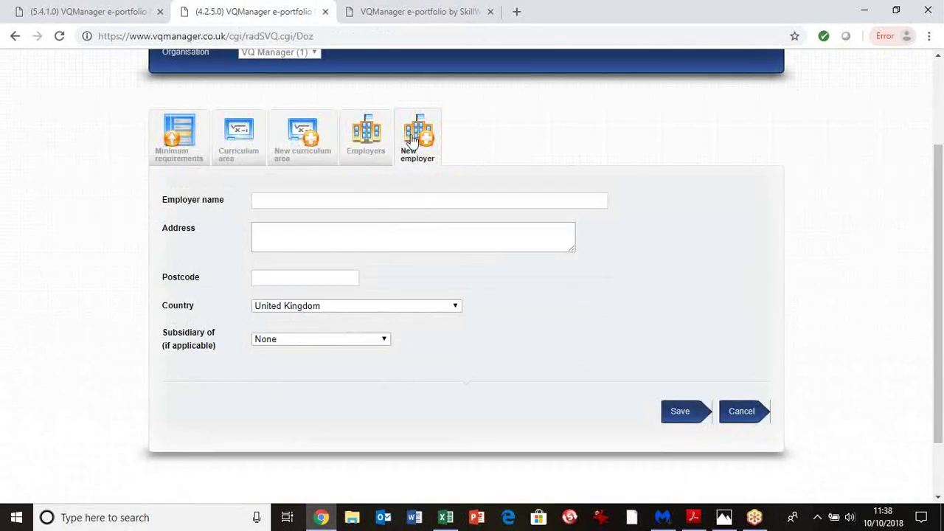
{"action": "left_click", "coordinate": [362, 150]}
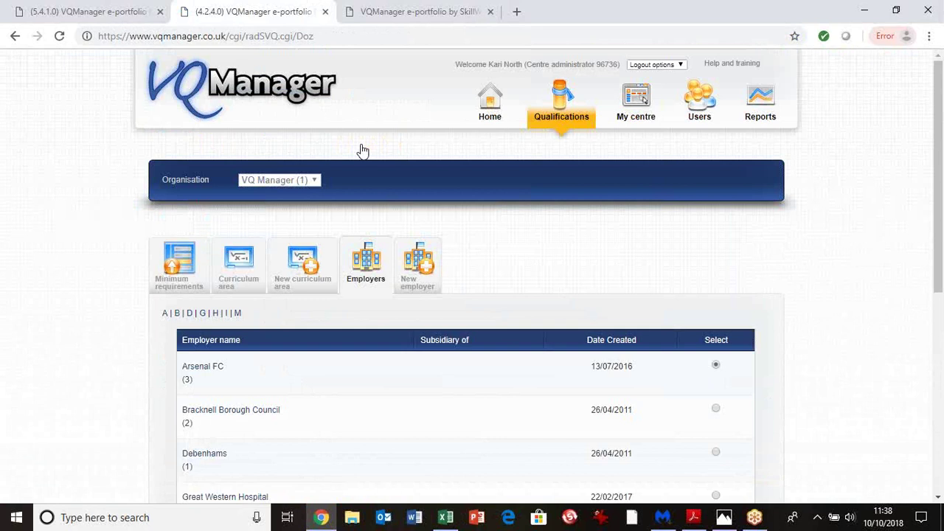
{"action": "left_click", "coordinate": [304, 285]}
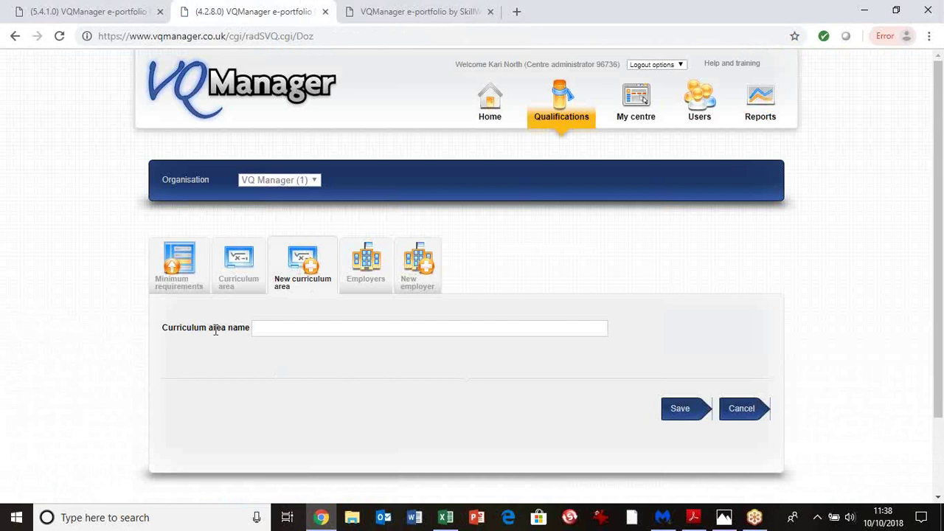
Enter 'con' as the curriculum area name and accept the Construction suggestion
{"action": "left_click", "coordinate": [268, 327]}
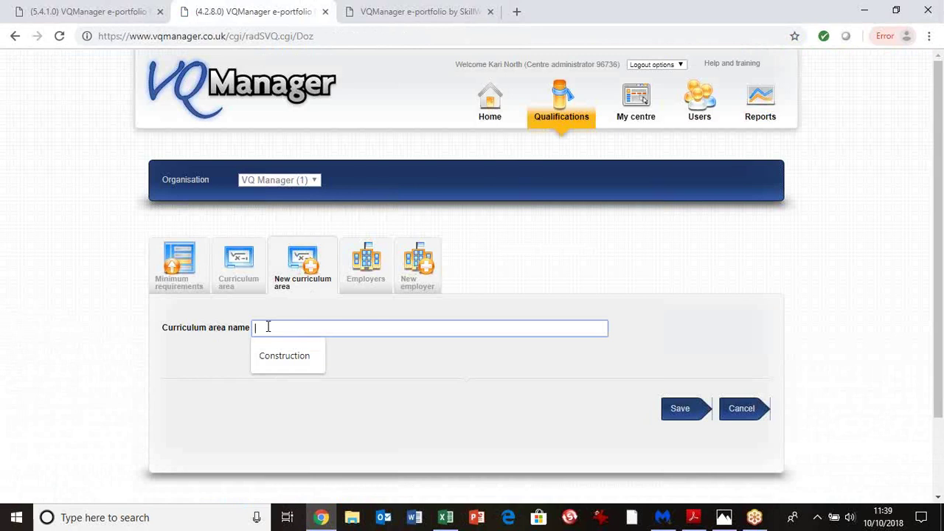
{"action": "type", "text": "ohc"}
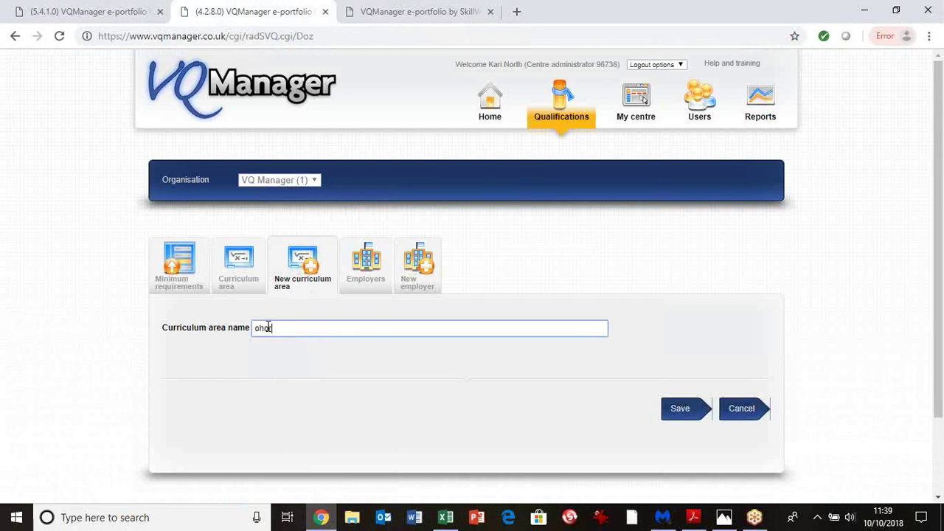
{"action": "type", "text": "t 1"}
{"action": "left_click", "coordinate": [254, 329]}
{"action": "type", "text": "c"}
{"action": "key", "text": "ctrl+a"}
{"action": "key", "text": "BackSpace"}
{"action": "type", "text": "regikon"}
{"action": "key", "text": "BackSpace"}
{"action": "key", "text": "BackSpace"}
{"action": "key", "text": "BackSpace"}
{"action": "key", "text": "BackSpace"}
{"action": "key", "text": "BackSpace"}
{"action": "key", "text": "BackSpace"}
{"action": "type", "text": "con"}
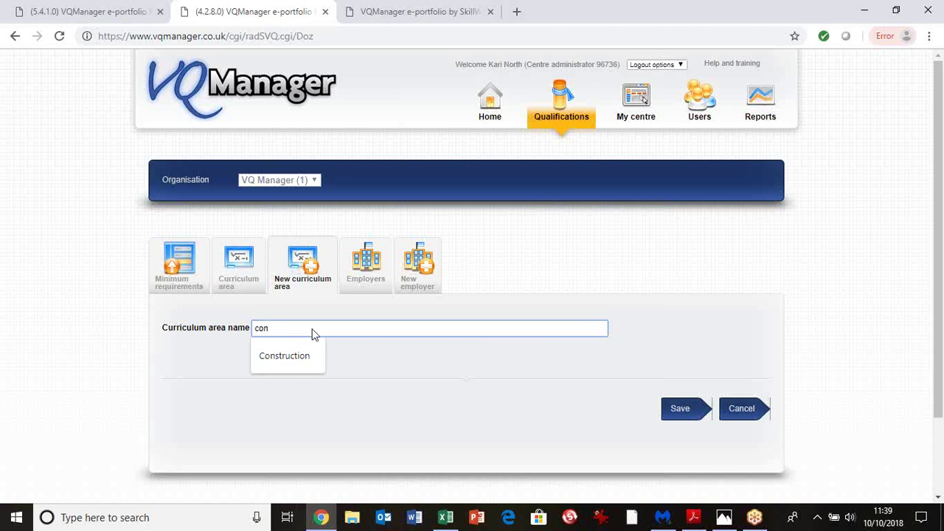
{"action": "left_click", "coordinate": [298, 360]}
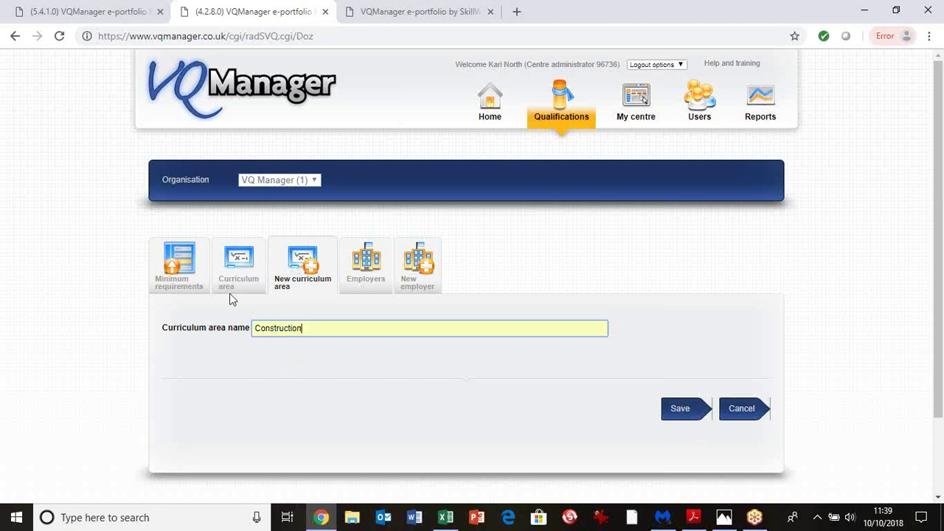
Leave the unsaved form and scroll the Curriculum area list from Finance to Horticulture
{"action": "left_click", "coordinate": [248, 283]}
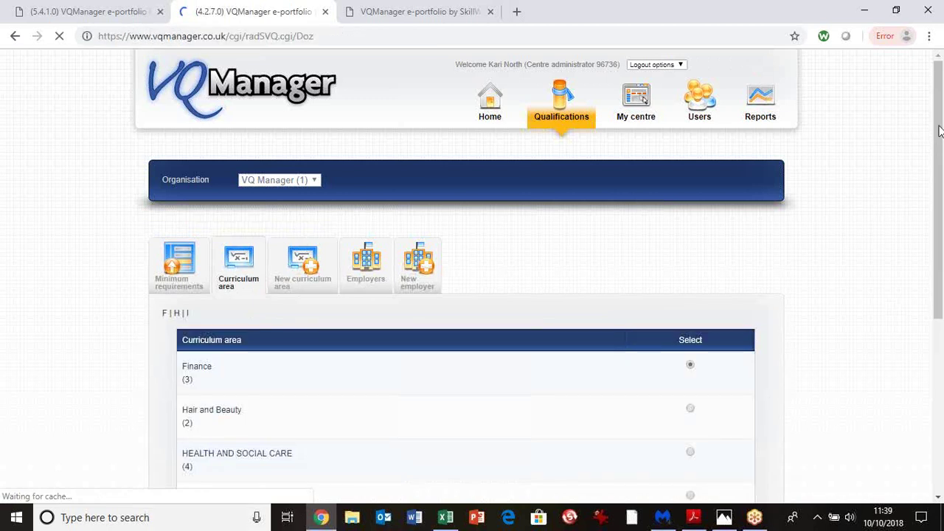
{"action": "left_click_drag", "start_coordinate": [940, 140], "coordinate": [941, 160]}
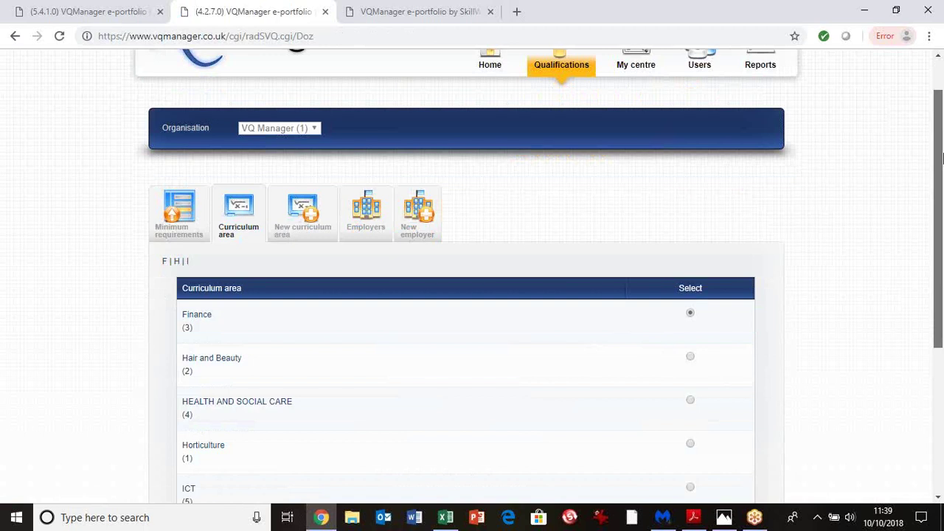
{"action": "left_click_drag", "start_coordinate": [940, 157], "coordinate": [936, 110]}
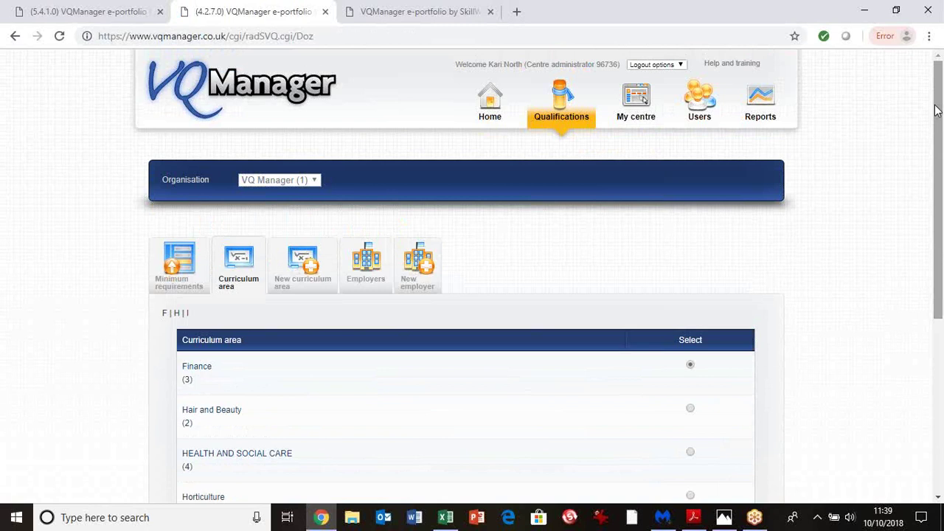
Go to the Home page to read the SkillWise Team's help note and welcome messages
{"action": "left_click", "coordinate": [491, 101]}
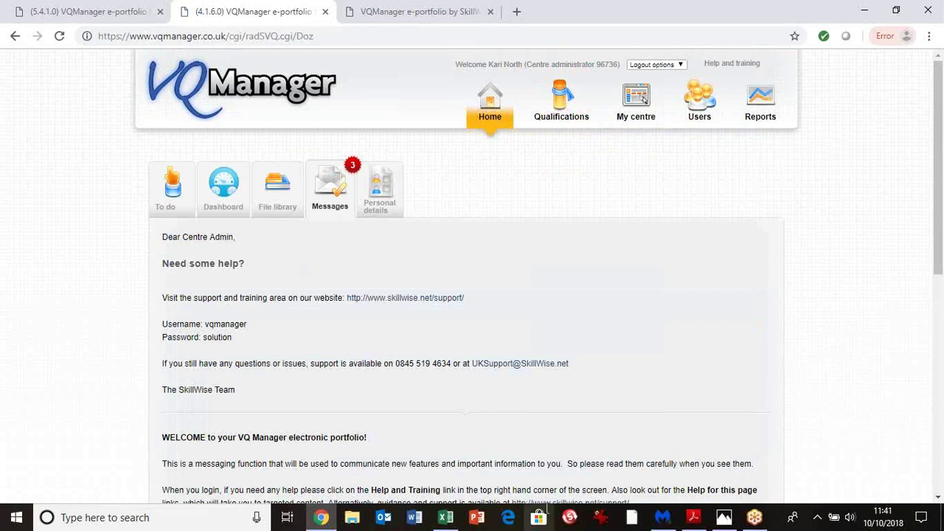
Show the Home To do list, which has no assessor sign-offs in the past 30 days
{"action": "left_click", "coordinate": [168, 188]}
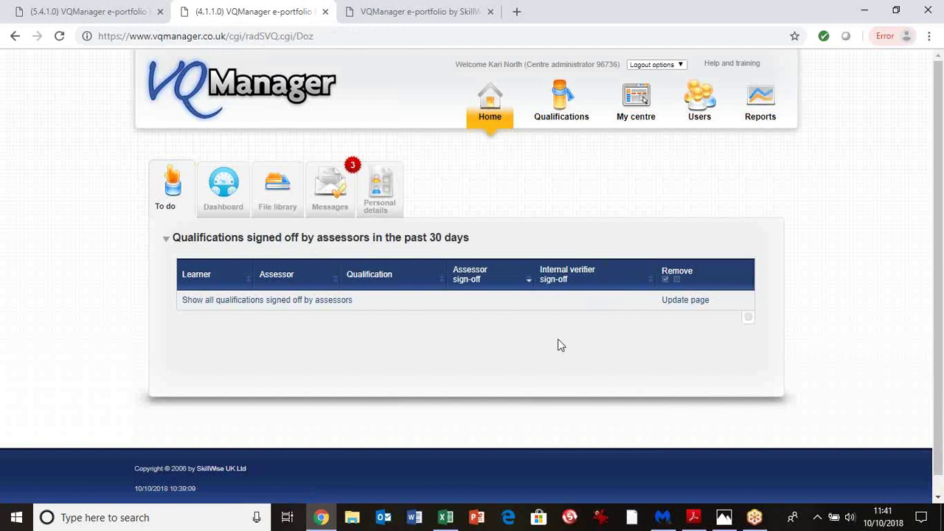
View the learners-per-assessor Dashboard chart, then the File library with dsc_0476.jpg and desert.jpg
{"action": "left_click", "coordinate": [221, 190]}
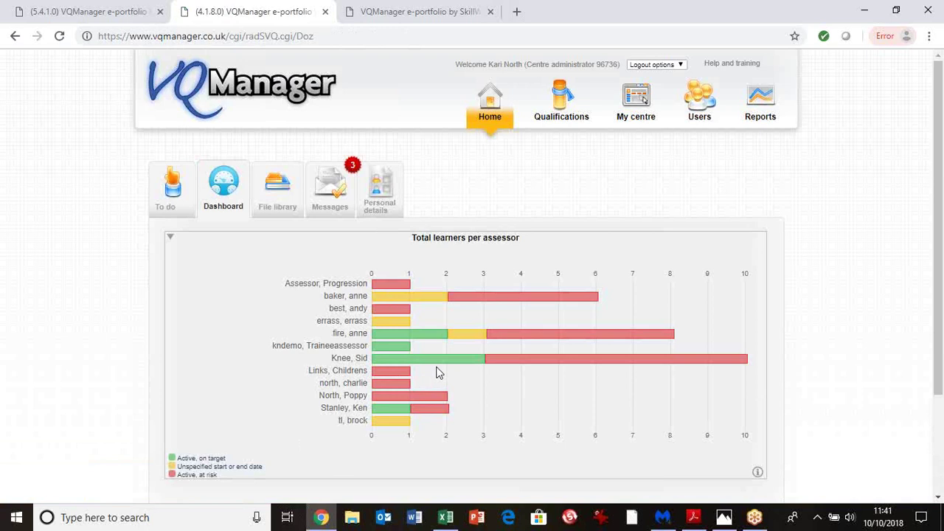
{"action": "left_click", "coordinate": [316, 284]}
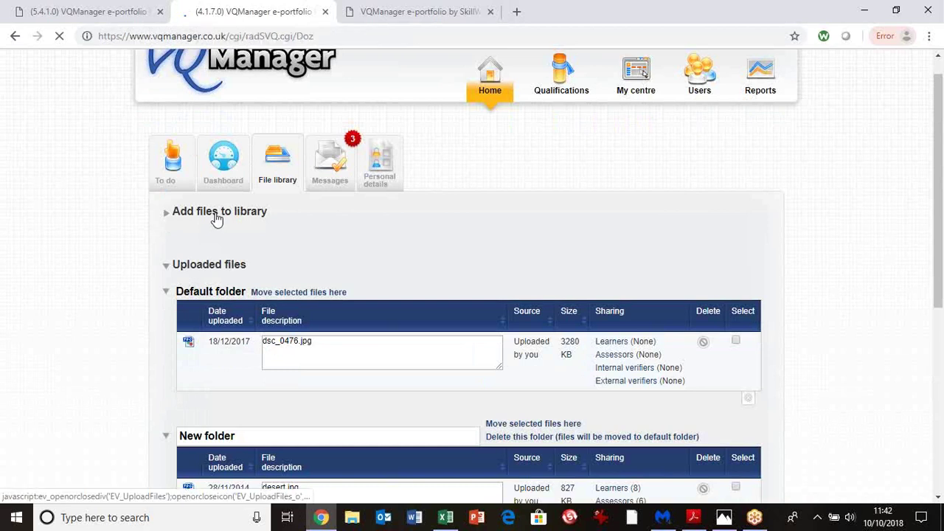
Upload The-Pharmacy-Show-Floorplan-2018.pdf from the desktop to the file library's Default folder
{"action": "left_click", "coordinate": [216, 218]}
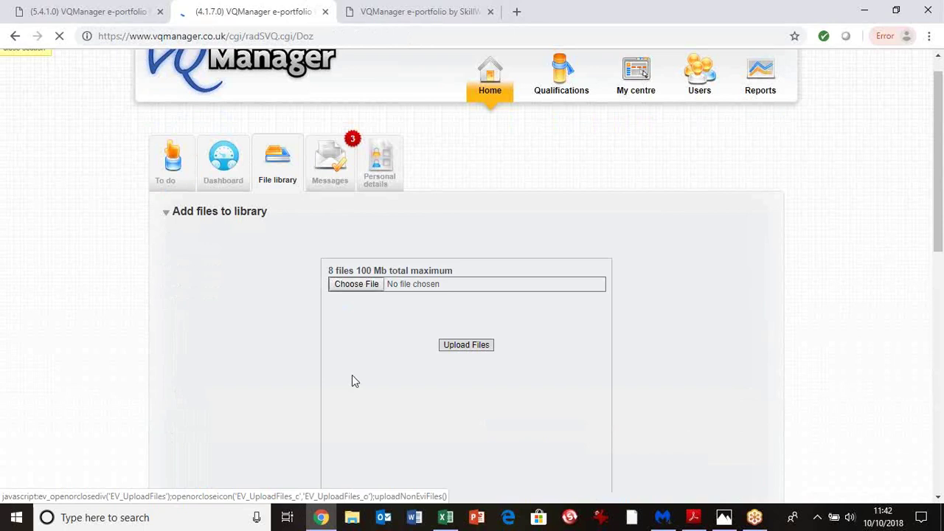
{"action": "left_click", "coordinate": [370, 287]}
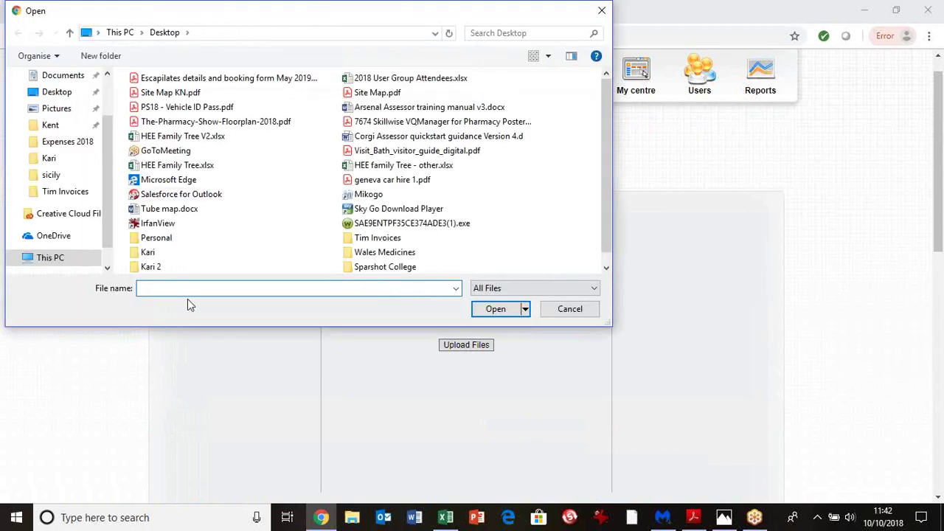
{"action": "left_click", "coordinate": [190, 123]}
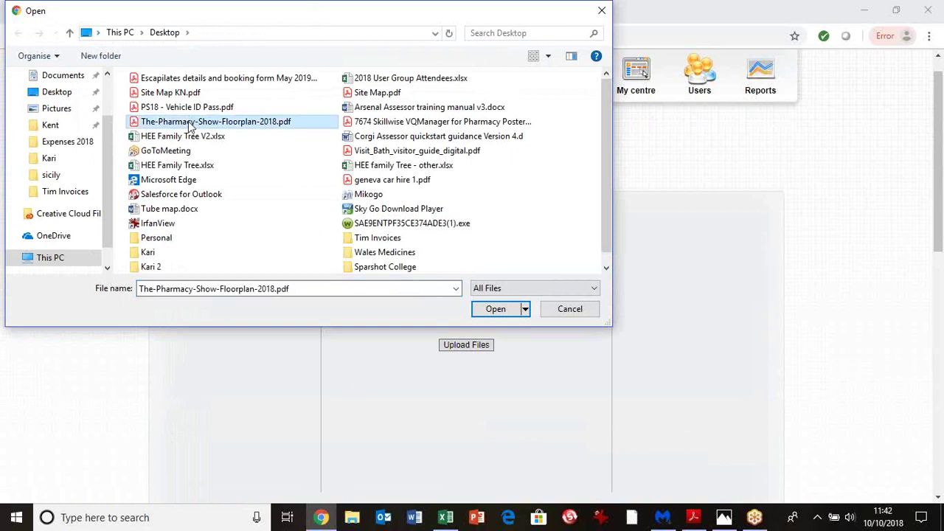
{"action": "left_click", "coordinate": [496, 309]}
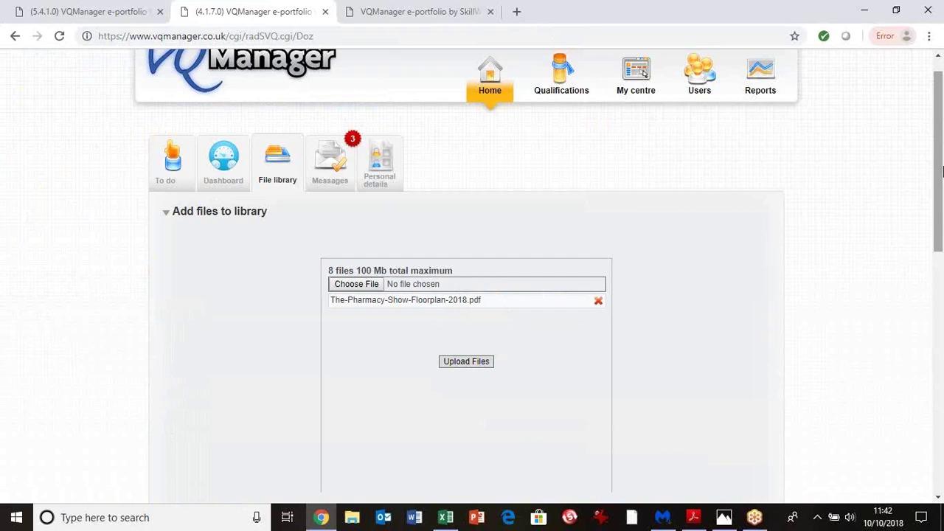
{"action": "left_click", "coordinate": [486, 363]}
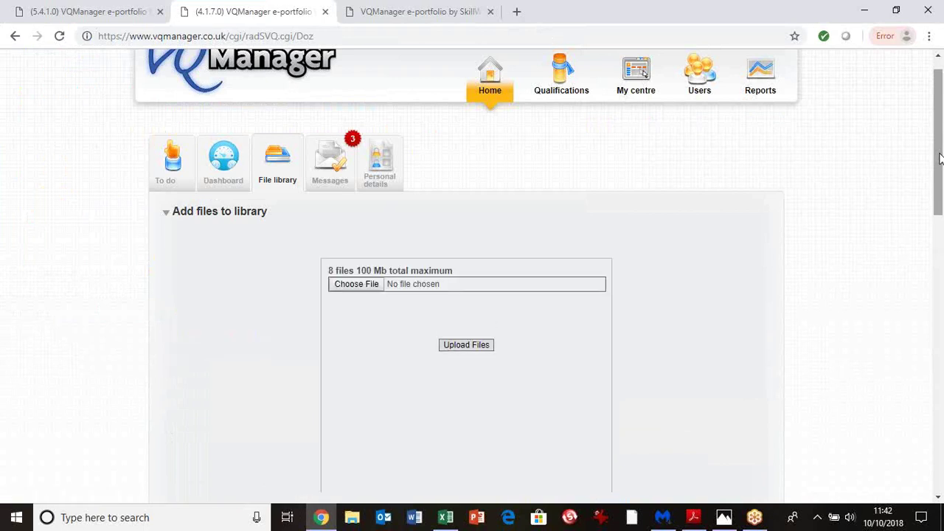
{"action": "left_click_drag", "start_coordinate": [938, 193], "coordinate": [935, 328]}
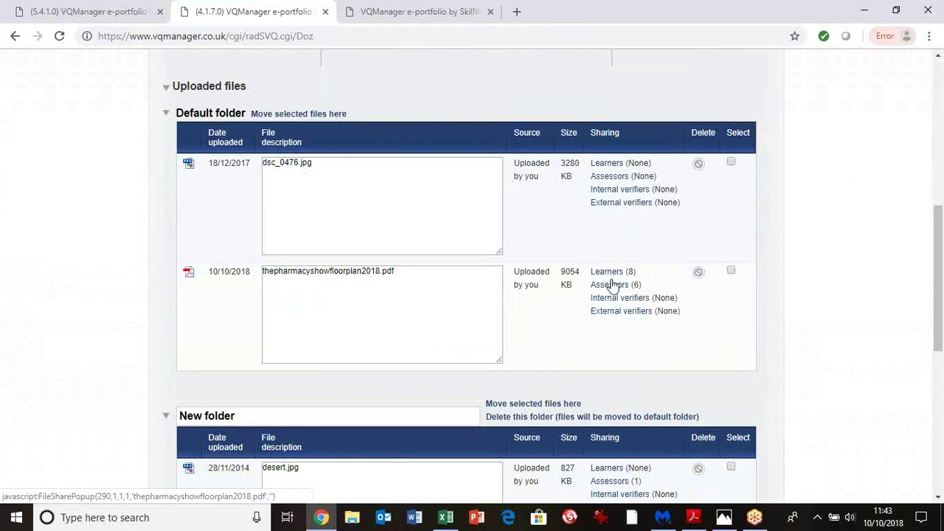
Share the floor plan PDF with all assessors and close the sharing window
{"action": "left_click", "coordinate": [609, 285]}
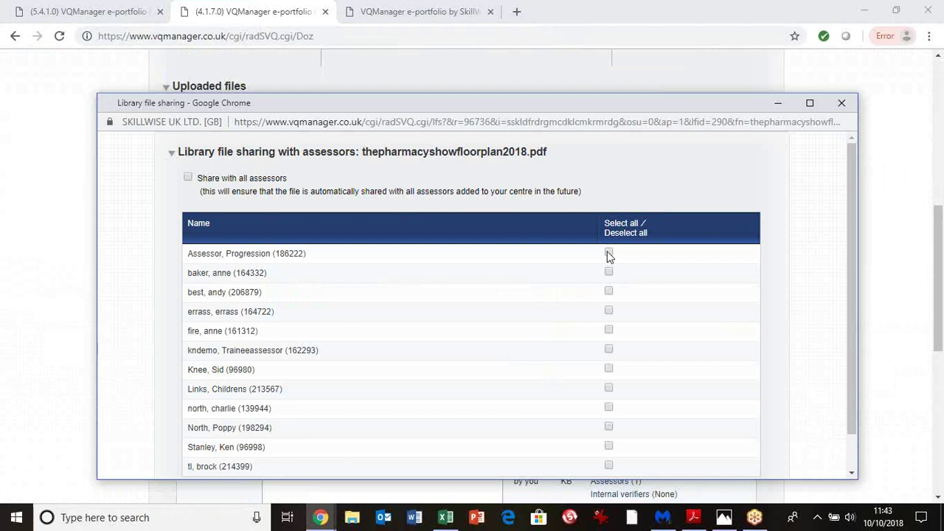
{"action": "left_click", "coordinate": [609, 293]}
{"action": "left_click", "coordinate": [610, 312]}
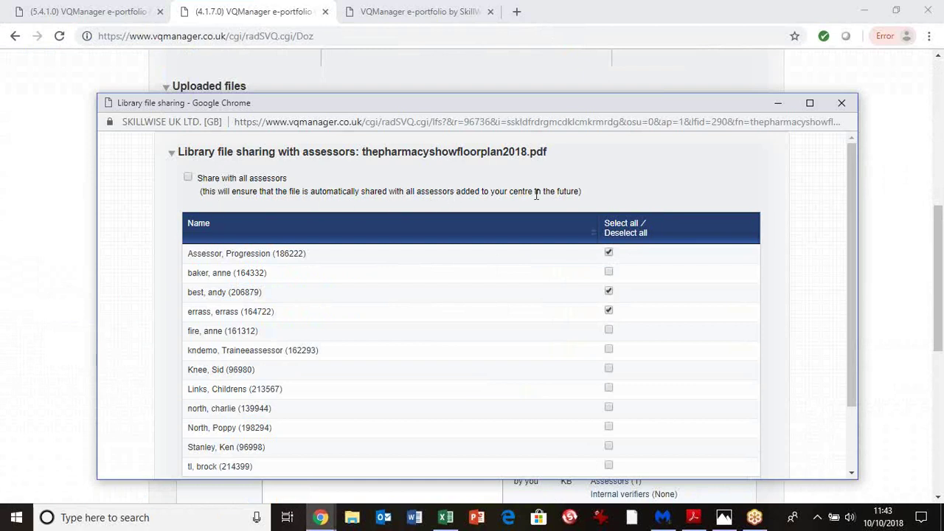
{"action": "left_click", "coordinate": [188, 177]}
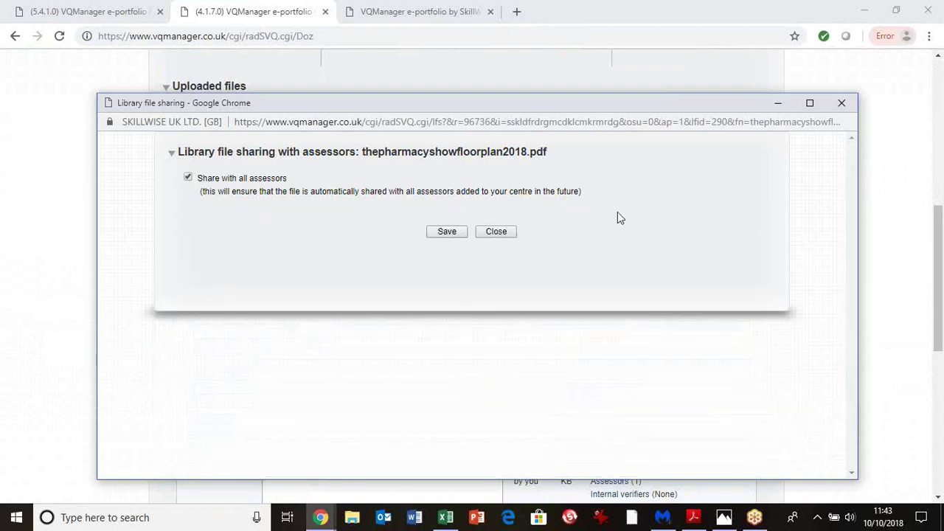
{"action": "left_click", "coordinate": [840, 103]}
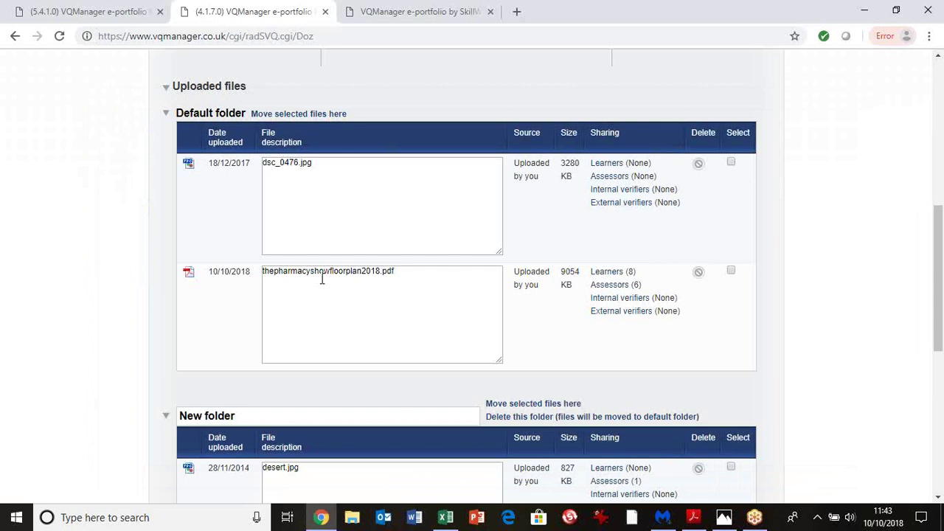
Return to the top and open My centre's Centre options, showing the Unit assignments settings
{"action": "left_click_drag", "start_coordinate": [939, 256], "coordinate": [932, 98]}
{"action": "scroll", "coordinate": [938, 266], "scroll_direction": "down", "scroll_amount": 1}
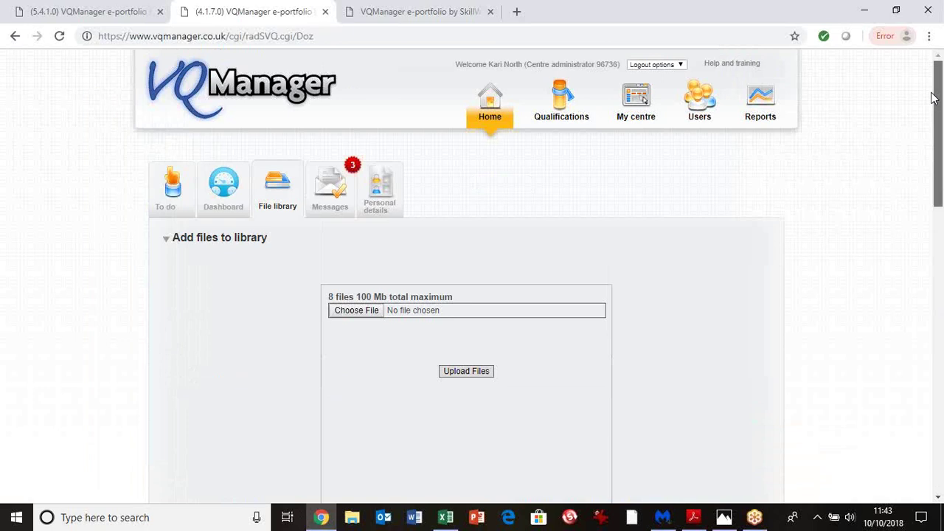
{"action": "left_click_drag", "start_coordinate": [933, 98], "coordinate": [932, 95]}
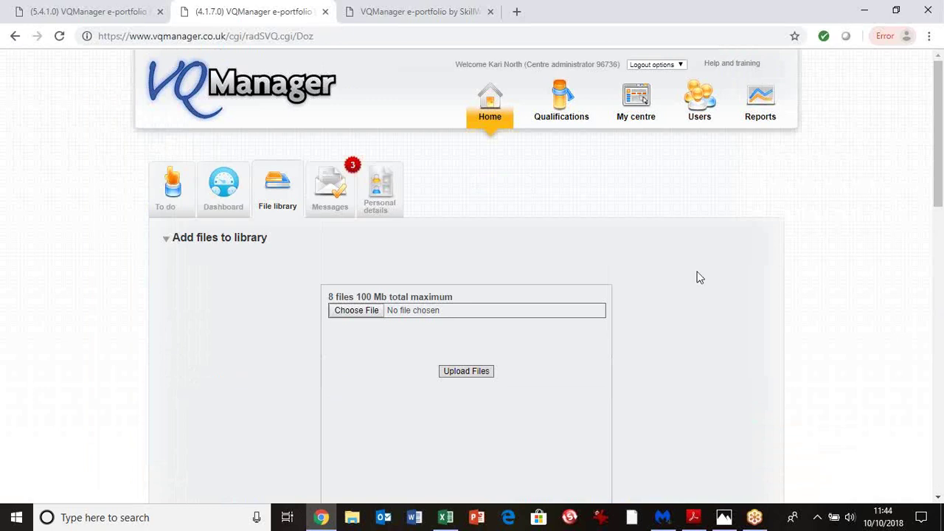
{"action": "left_click", "coordinate": [632, 120]}
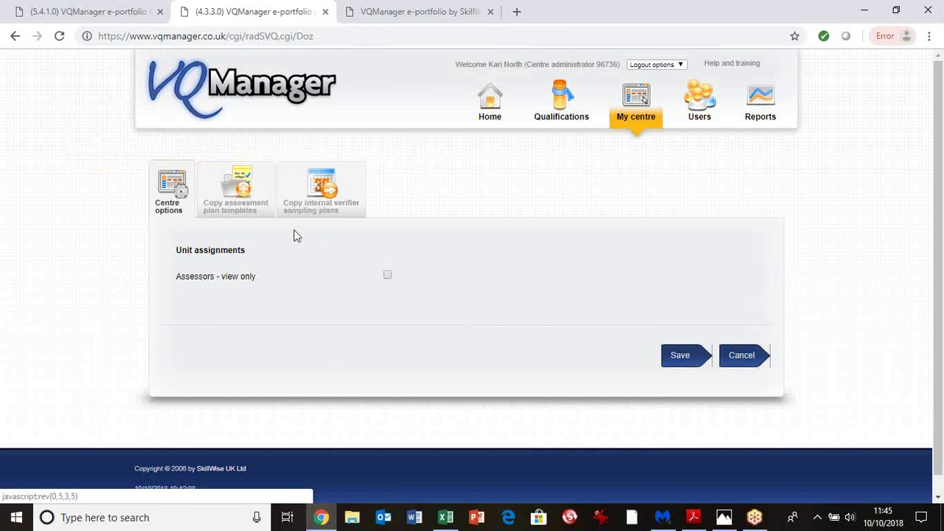
On Copy assessment plan templates, choose a different source assessor from the dropdown
{"action": "left_click", "coordinate": [235, 205]}
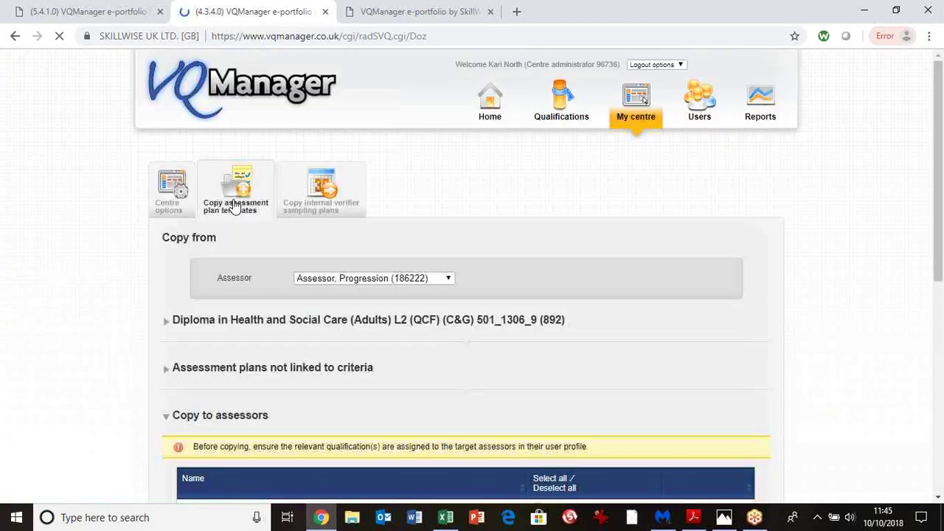
{"action": "left_click_drag", "start_coordinate": [941, 220], "coordinate": [942, 249]}
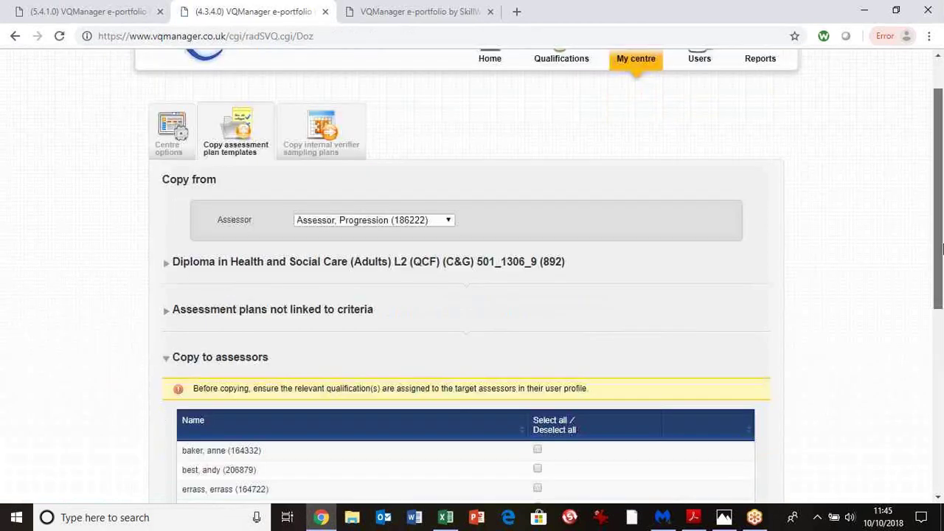
{"action": "scroll", "coordinate": [941, 255], "scroll_direction": "down", "scroll_amount": 2}
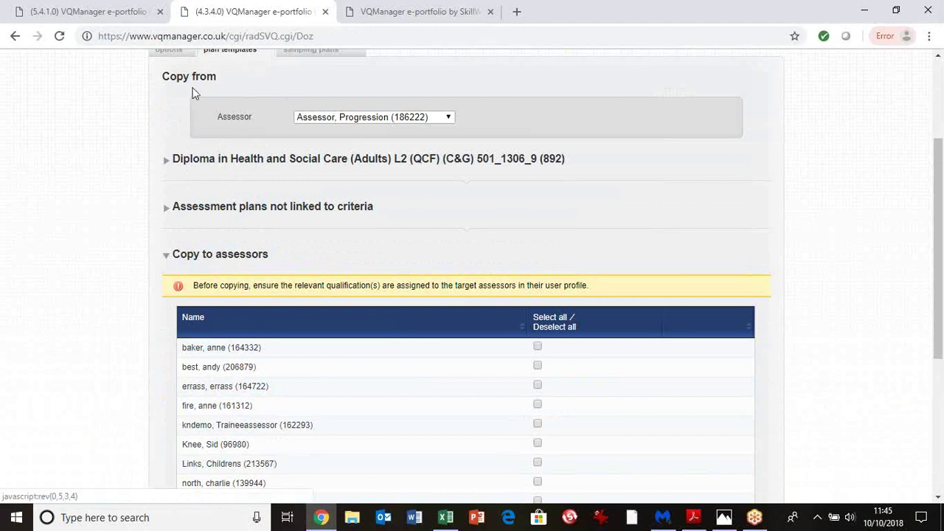
{"action": "left_click", "coordinate": [359, 120]}
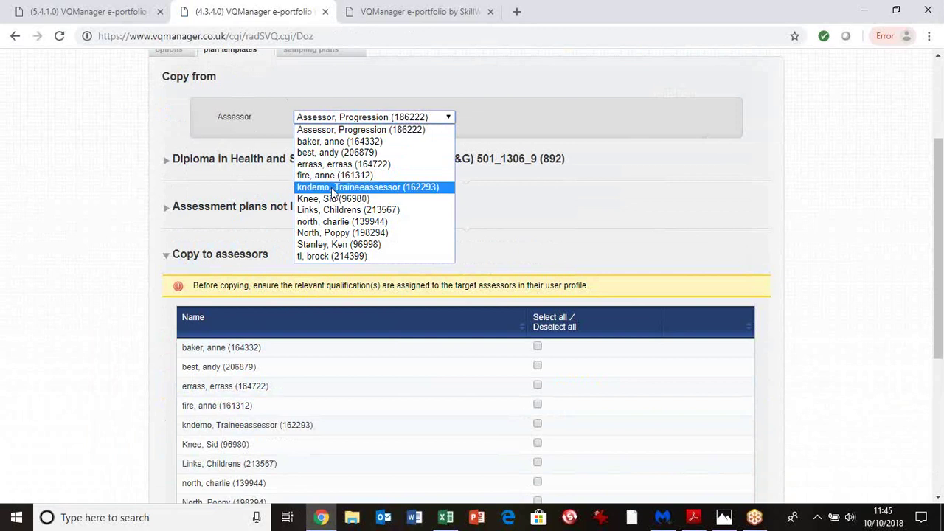
{"action": "left_click", "coordinate": [334, 199]}
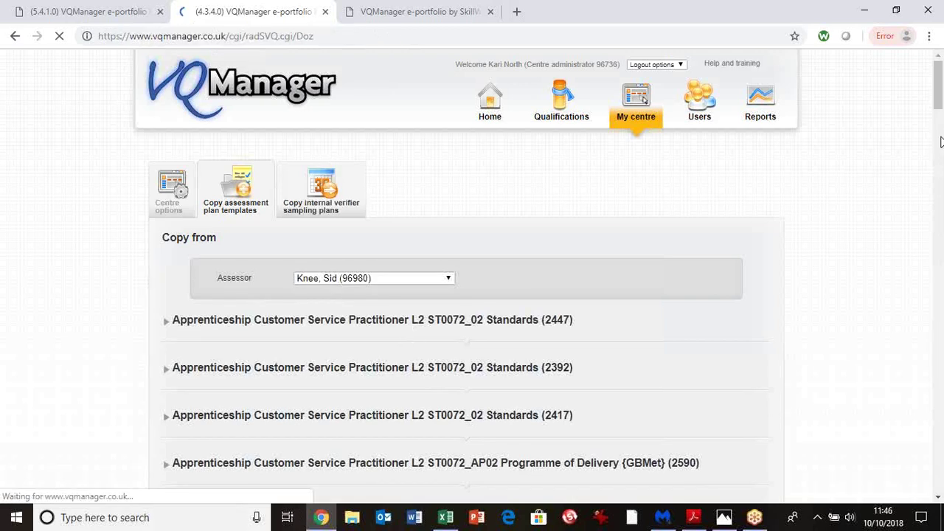
Expand the Diploma in Customer Service L2 plans and tick the first assessment plan
{"action": "left_click_drag", "start_coordinate": [937, 120], "coordinate": [938, 172]}
{"action": "scroll", "coordinate": [931, 186], "scroll_direction": "down", "scroll_amount": 2}
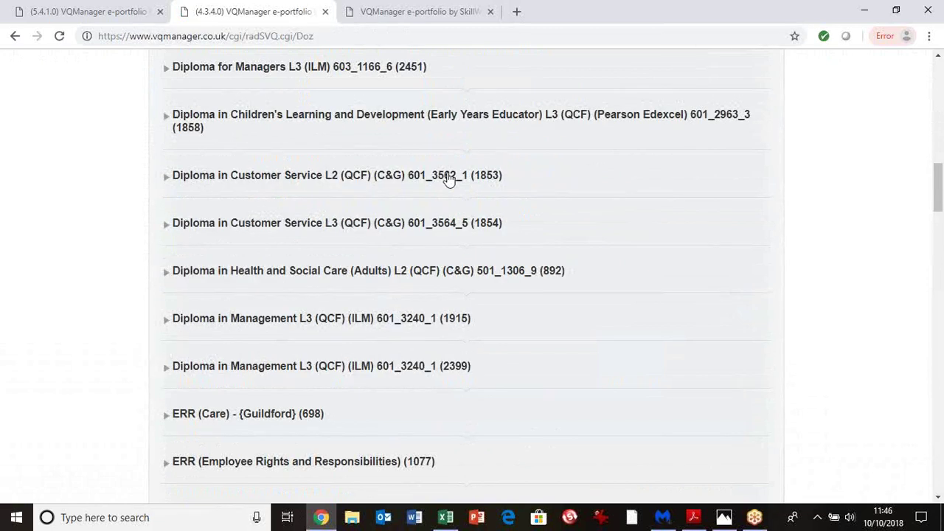
{"action": "left_click", "coordinate": [449, 181]}
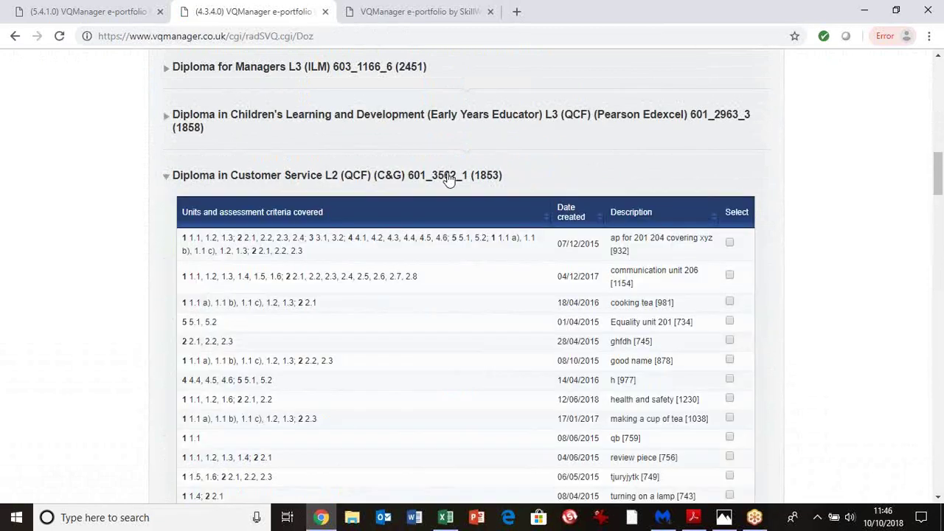
{"action": "left_click", "coordinate": [730, 244]}
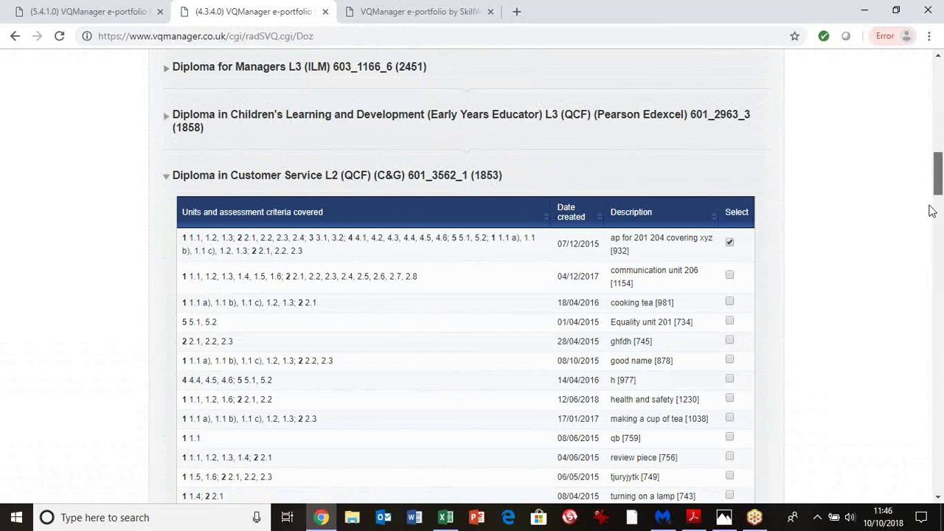
Tick the first two assessors in the list to receive the copied plan
{"action": "scroll", "coordinate": [921, 269], "scroll_direction": "down", "scroll_amount": 2}
{"action": "scroll", "coordinate": [921, 270], "scroll_direction": "down", "scroll_amount": 12}
{"action": "left_click_drag", "start_coordinate": [934, 320], "coordinate": [940, 470]}
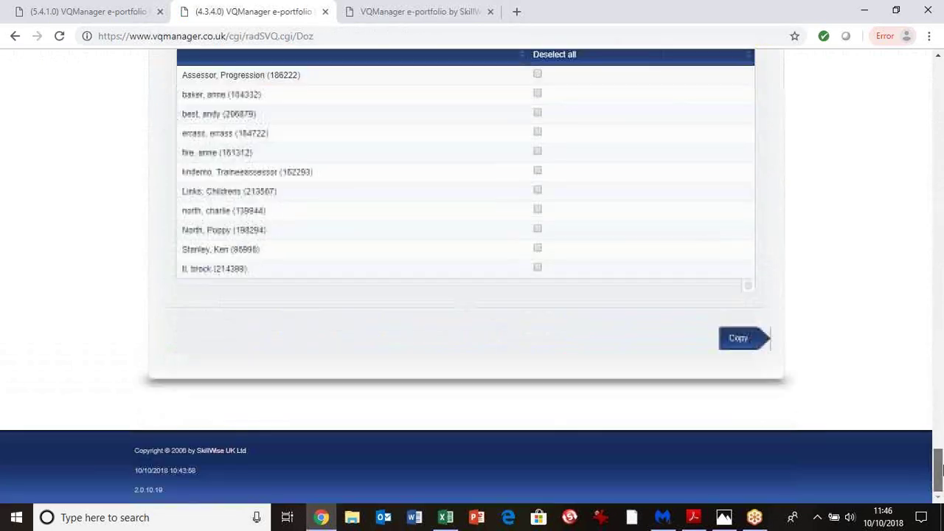
{"action": "left_click", "coordinate": [538, 76]}
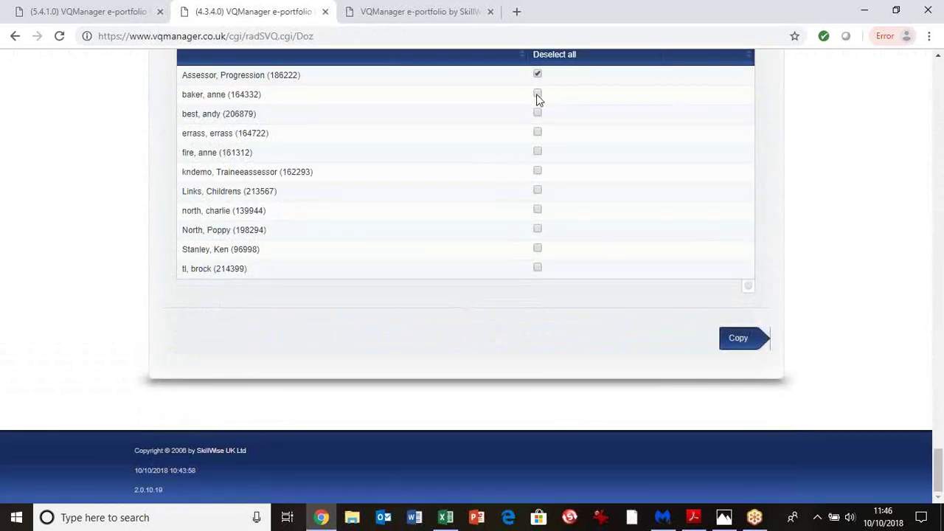
{"action": "left_click", "coordinate": [537, 112]}
{"action": "left_click_drag", "start_coordinate": [938, 472], "coordinate": [914, 90]}
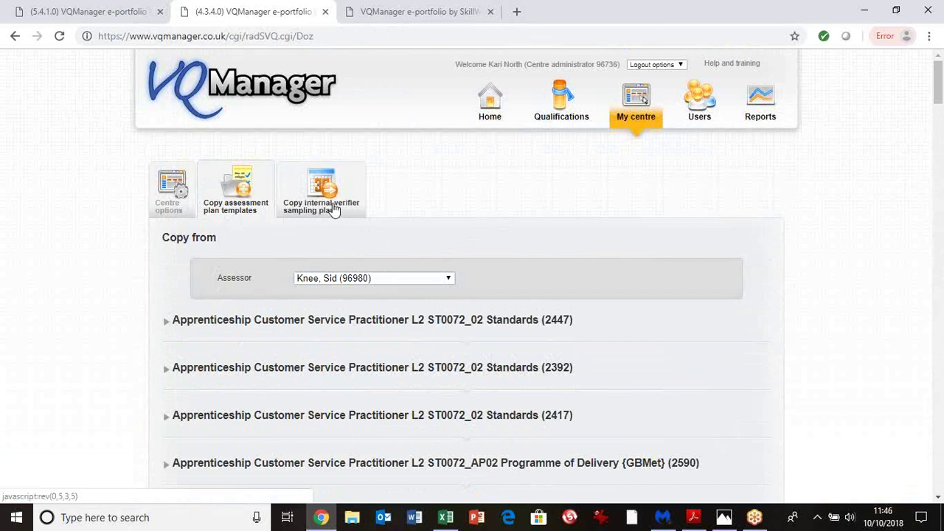
On Copy internal verifier sampling plans, review the assessor, qualification and learner choices, leaving them unchanged
{"action": "left_click", "coordinate": [333, 210]}
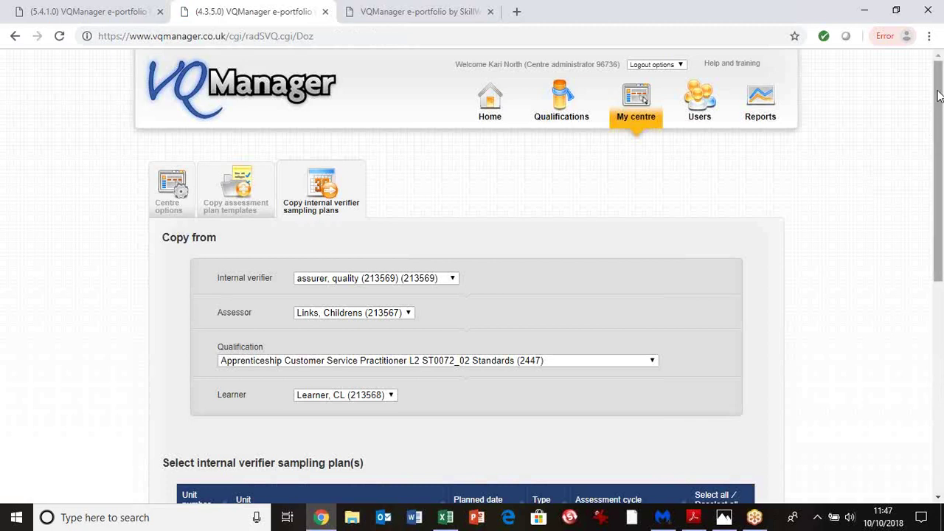
{"action": "scroll", "coordinate": [936, 170], "scroll_direction": "down", "scroll_amount": 2}
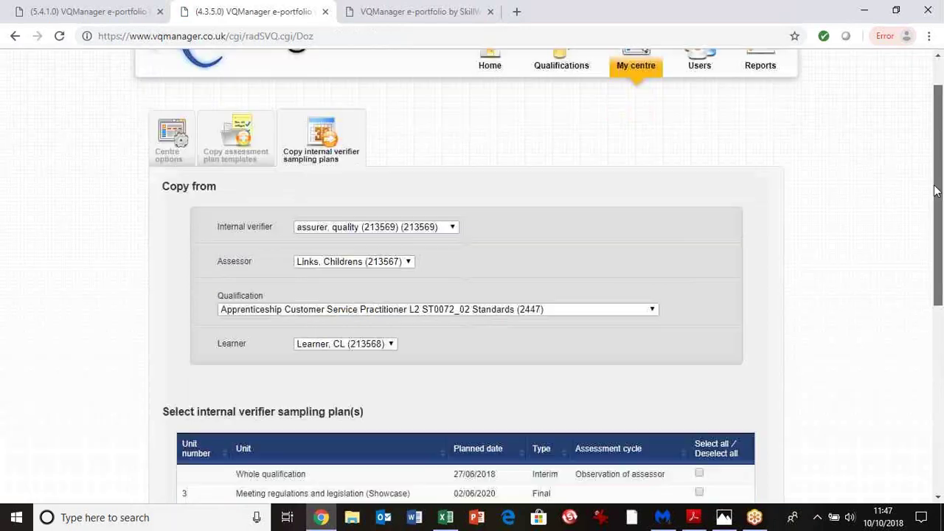
{"action": "scroll", "coordinate": [935, 190], "scroll_direction": "down", "scroll_amount": 3}
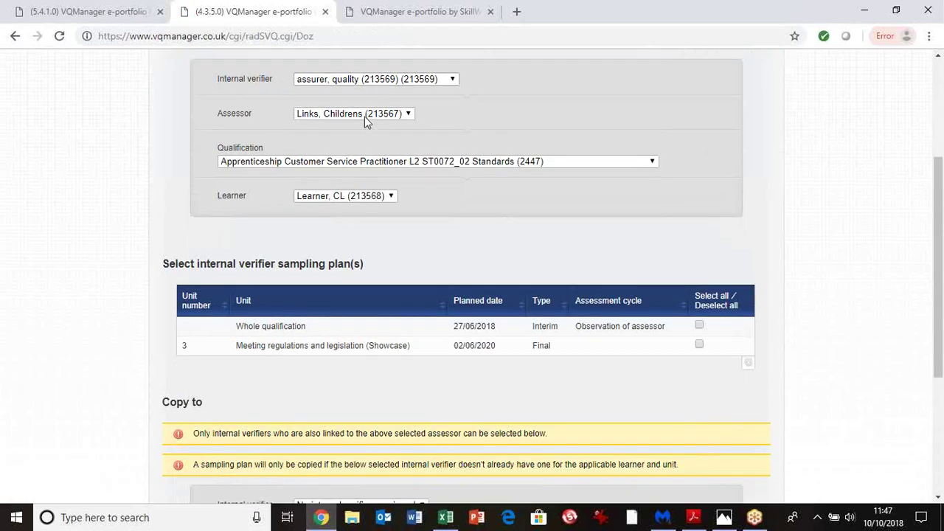
{"action": "left_click", "coordinate": [410, 119]}
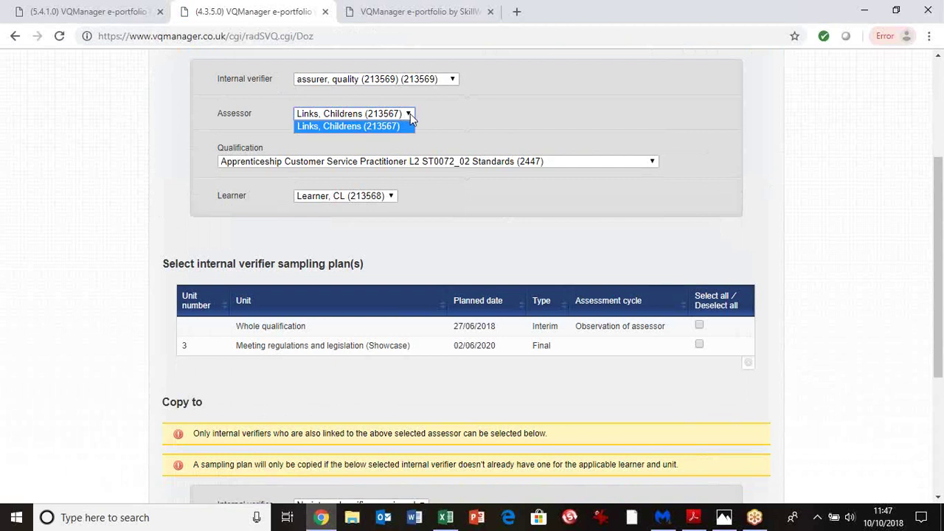
{"action": "left_click", "coordinate": [433, 113]}
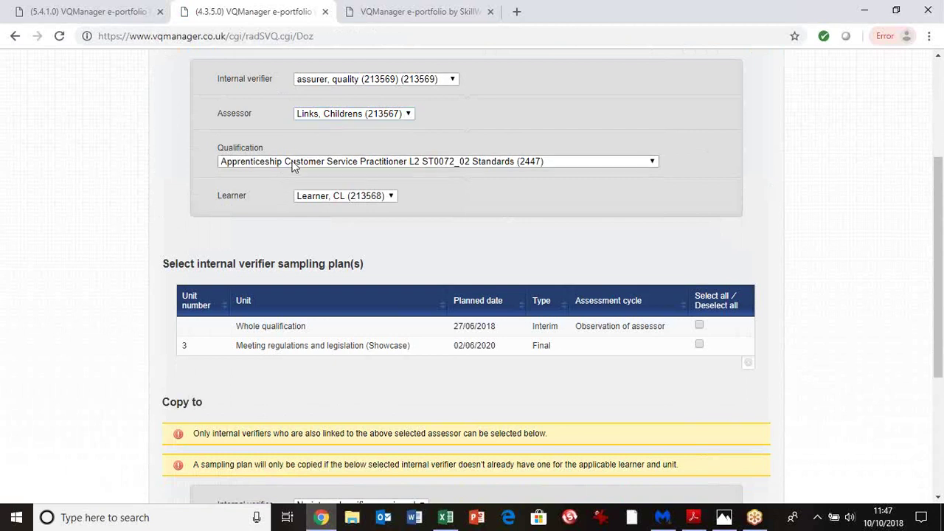
{"action": "left_click", "coordinate": [293, 165]}
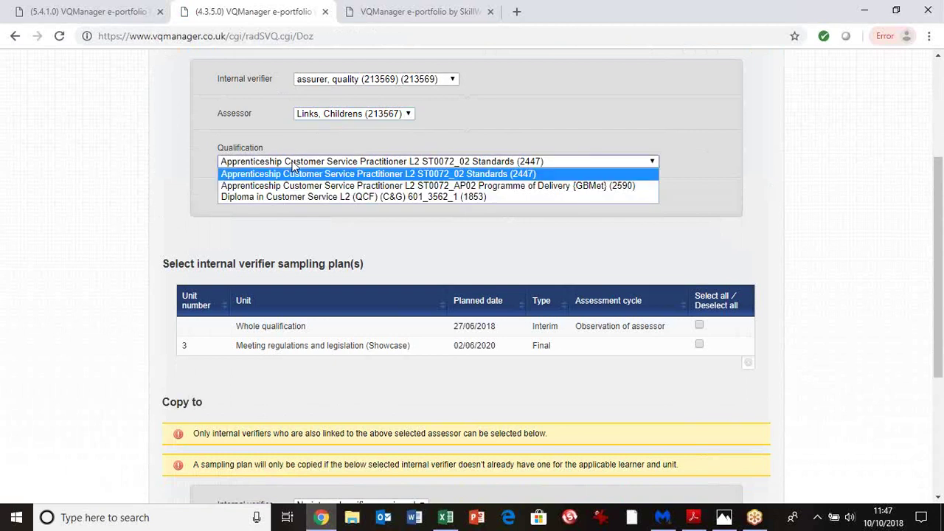
{"action": "left_click", "coordinate": [360, 174]}
{"action": "left_click", "coordinate": [359, 198]}
{"action": "left_click", "coordinate": [436, 193]}
Select the Meeting regulations and legislation and Whole qualification sampling plans to copy
{"action": "left_click", "coordinate": [516, 349]}
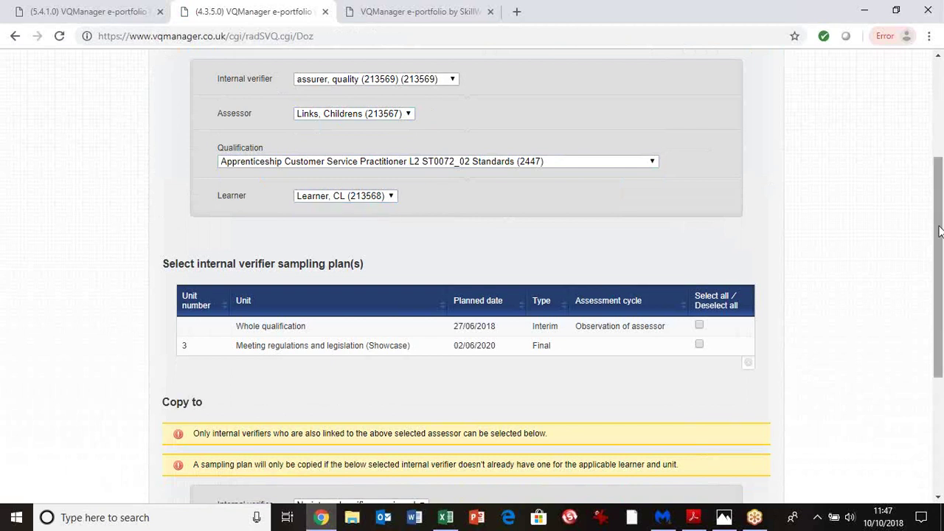
{"action": "scroll", "coordinate": [939, 266], "scroll_direction": "down", "scroll_amount": 2}
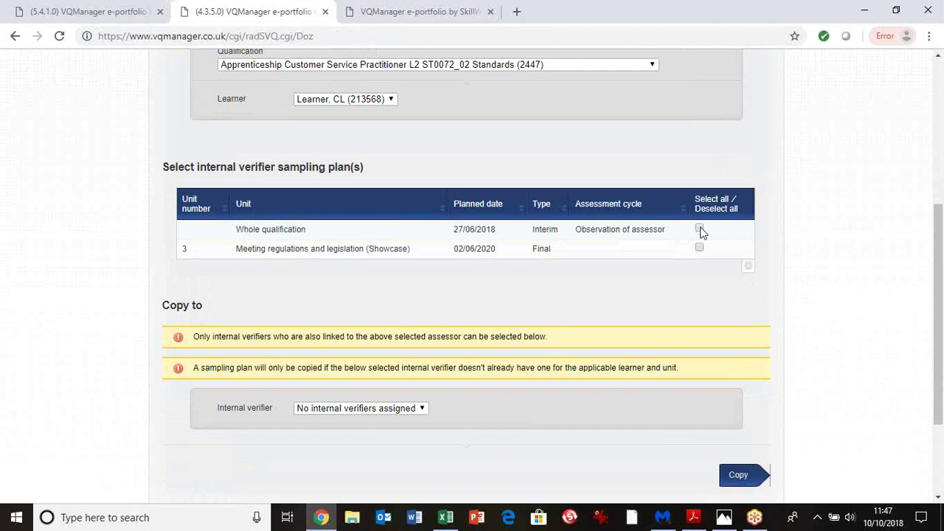
{"action": "left_click", "coordinate": [700, 248]}
{"action": "left_click", "coordinate": [699, 229]}
{"action": "scroll", "coordinate": [417, 332], "scroll_direction": "down", "scroll_amount": 2}
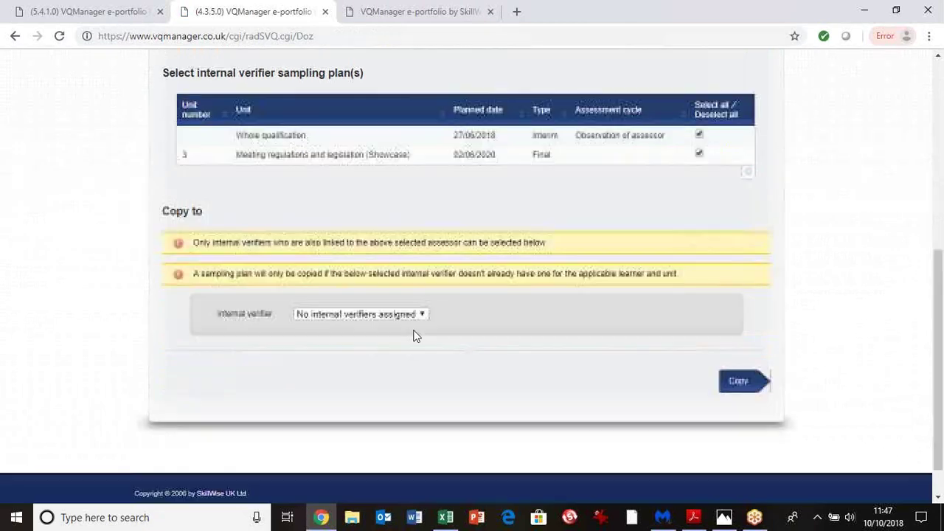
Look through the internal verifier choices to copy to, closing the list without a pick
{"action": "left_click", "coordinate": [423, 316]}
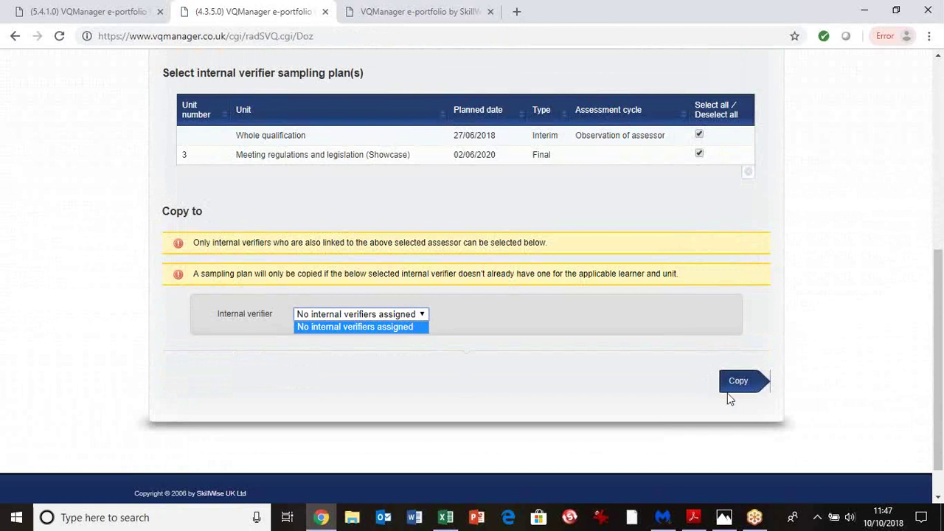
{"action": "left_click", "coordinate": [938, 385]}
{"action": "scroll", "coordinate": [938, 346], "scroll_direction": "up", "scroll_amount": 2}
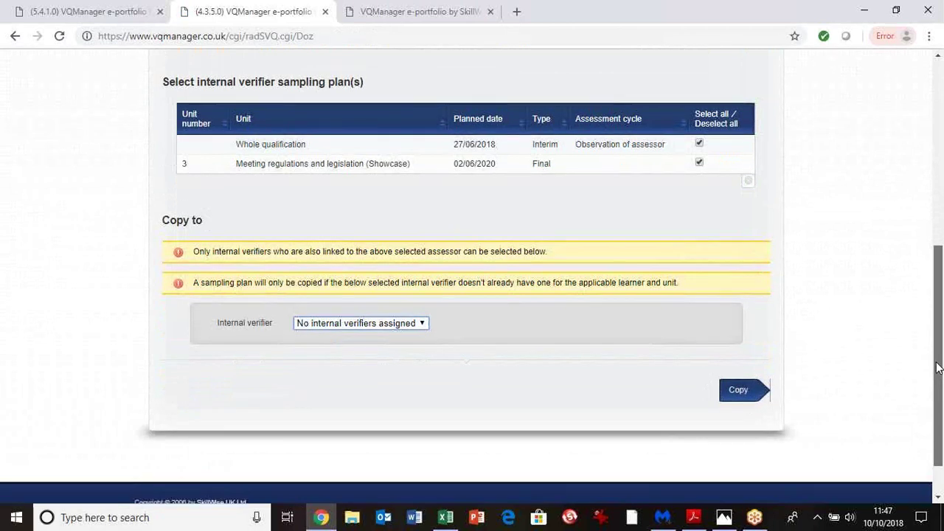
{"action": "scroll", "coordinate": [936, 314], "scroll_direction": "up", "scroll_amount": 5}
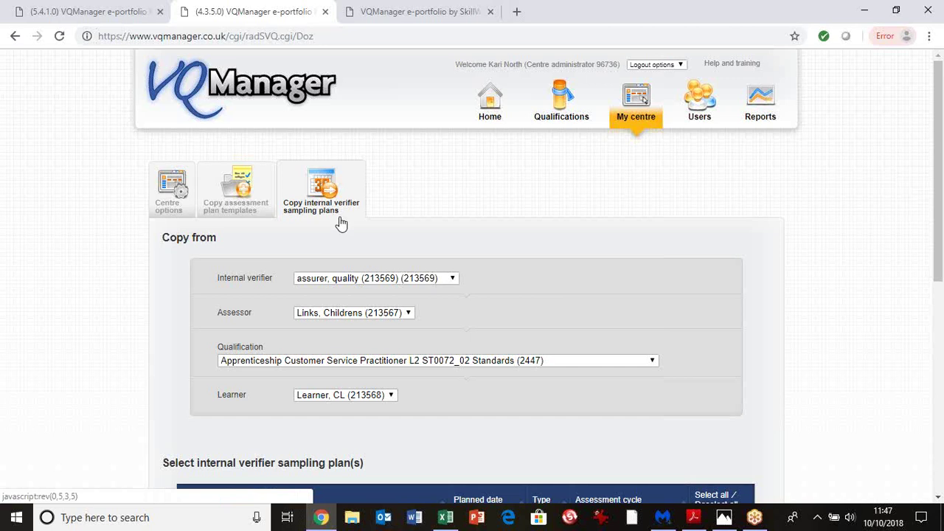
From the Users list, start a new user to bring up the blank Edit user form
{"action": "left_click", "coordinate": [707, 110]}
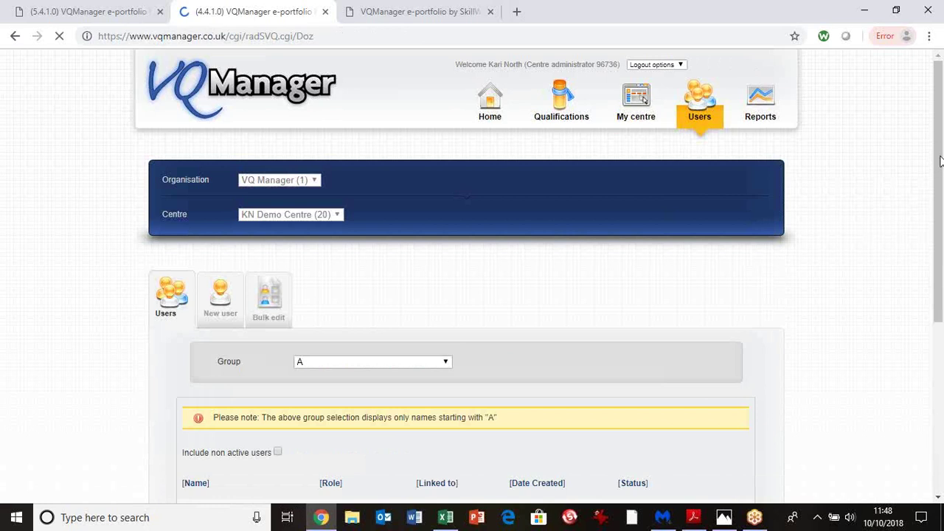
{"action": "left_click_drag", "start_coordinate": [940, 161], "coordinate": [939, 180]}
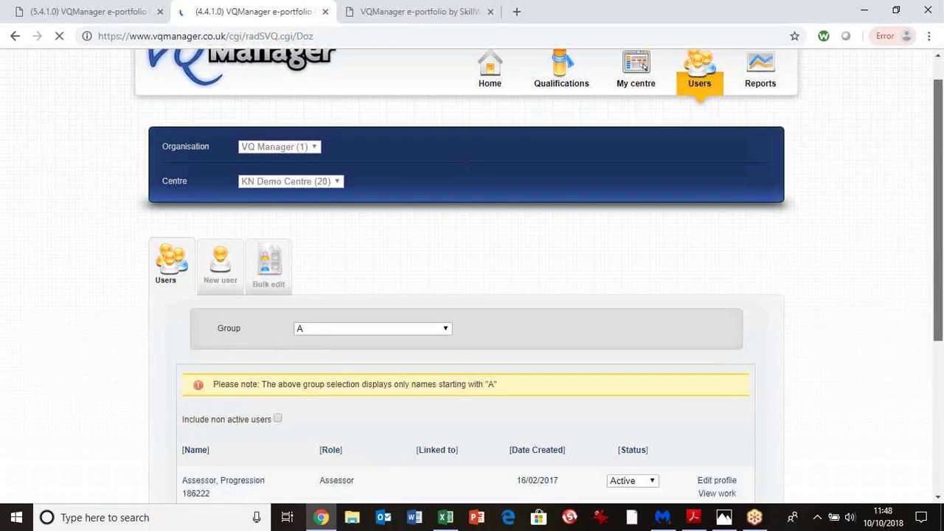
{"action": "left_click", "coordinate": [220, 283]}
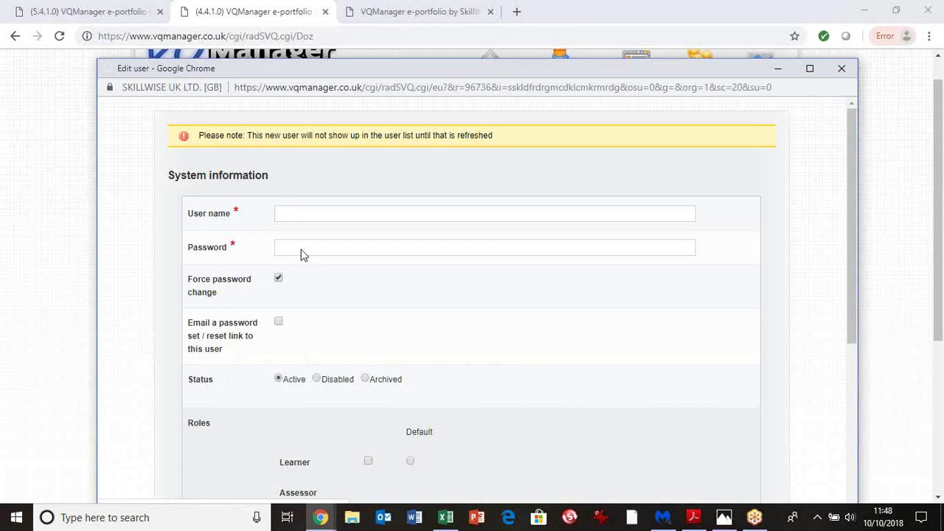
Enter the new user's login name and password
{"action": "left_click", "coordinate": [301, 212]}
{"action": "type", "text": "kevin@skillwise"}
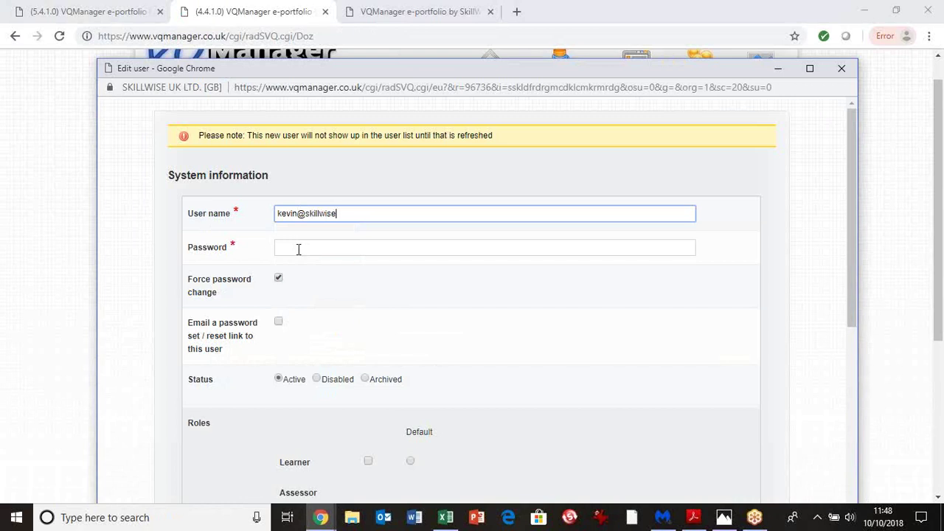
{"action": "left_click", "coordinate": [299, 249]}
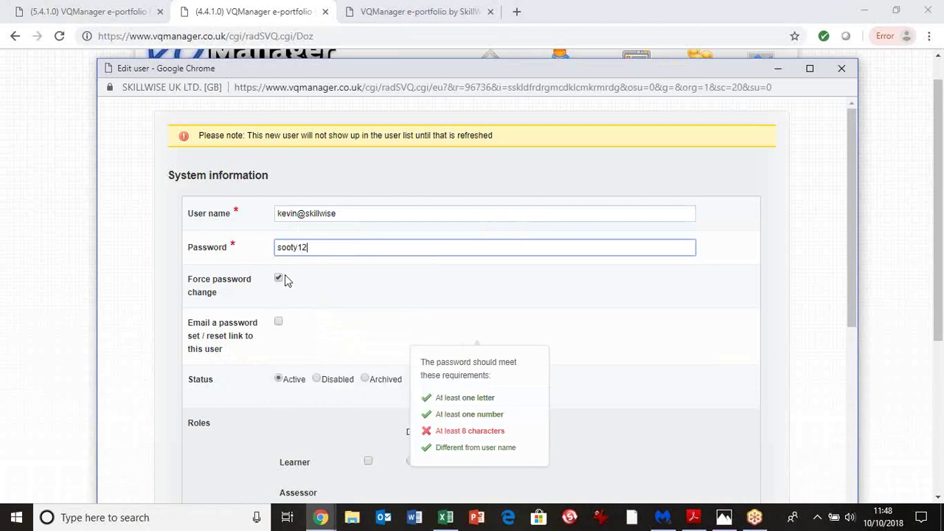
Tick Force password change and Email a password set / reset link to this user
{"action": "left_click", "coordinate": [278, 276]}
{"action": "left_click", "coordinate": [279, 283]}
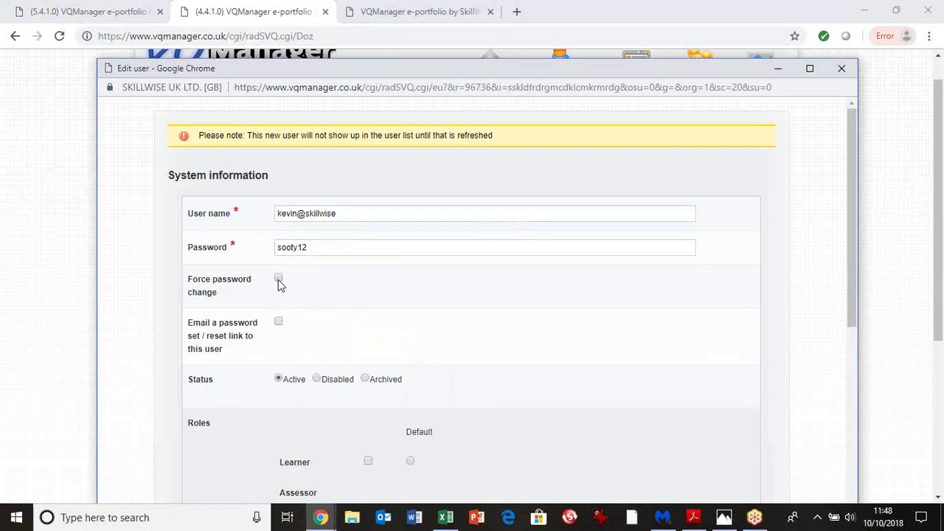
{"action": "left_click", "coordinate": [278, 283]}
{"action": "left_click", "coordinate": [279, 321]}
{"action": "left_click", "coordinate": [852, 186]}
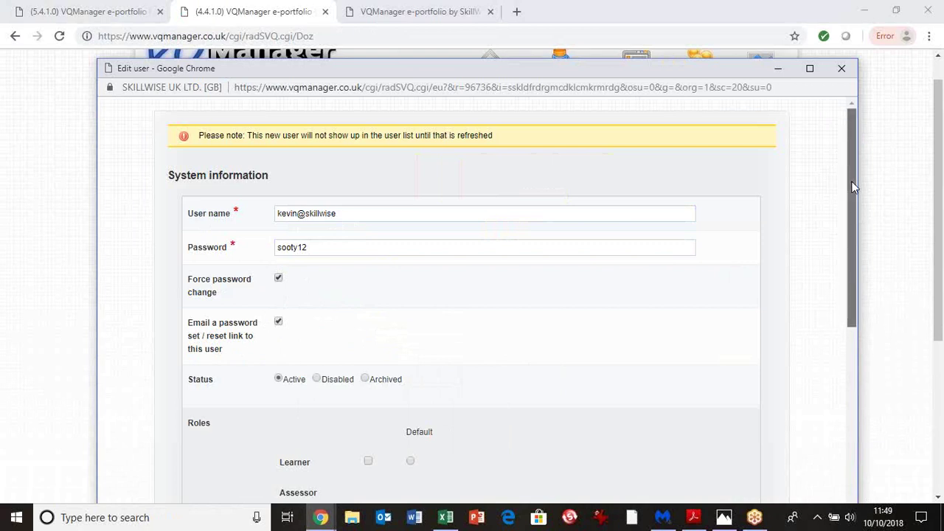
{"action": "left_click_drag", "start_coordinate": [852, 187], "coordinate": [847, 232]}
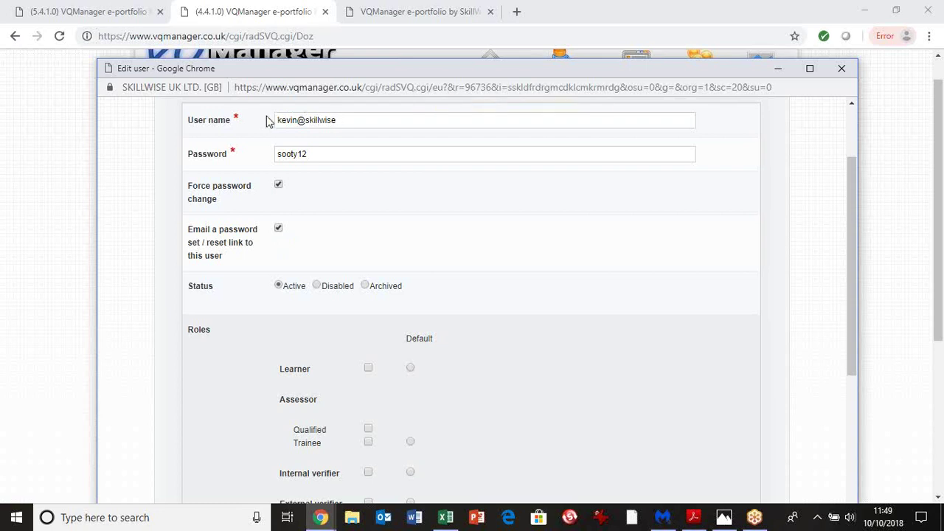
Switch back from the login-page tab to the unfinished Edit user window
{"action": "left_click", "coordinate": [384, 14]}
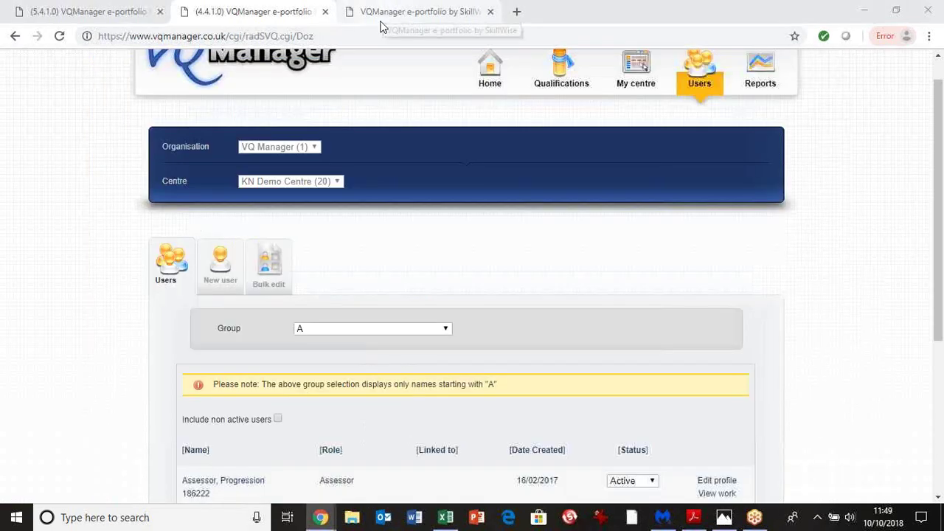
{"action": "left_click", "coordinate": [377, 16]}
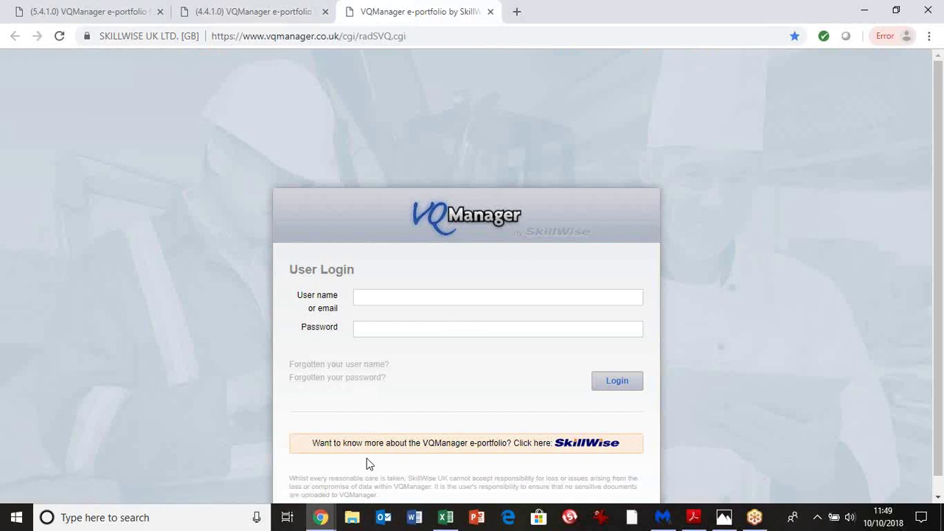
{"action": "mouse_move", "coordinate": [319, 522]}
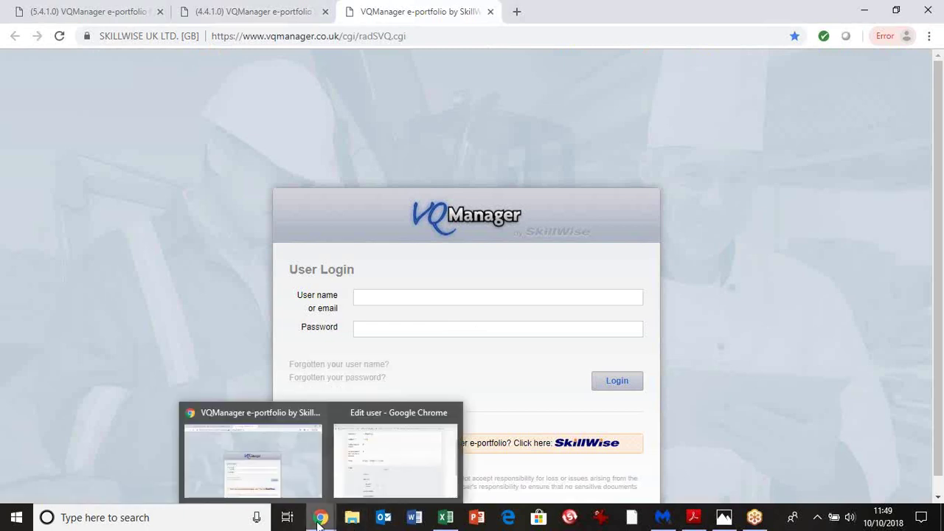
{"action": "left_click", "coordinate": [361, 484]}
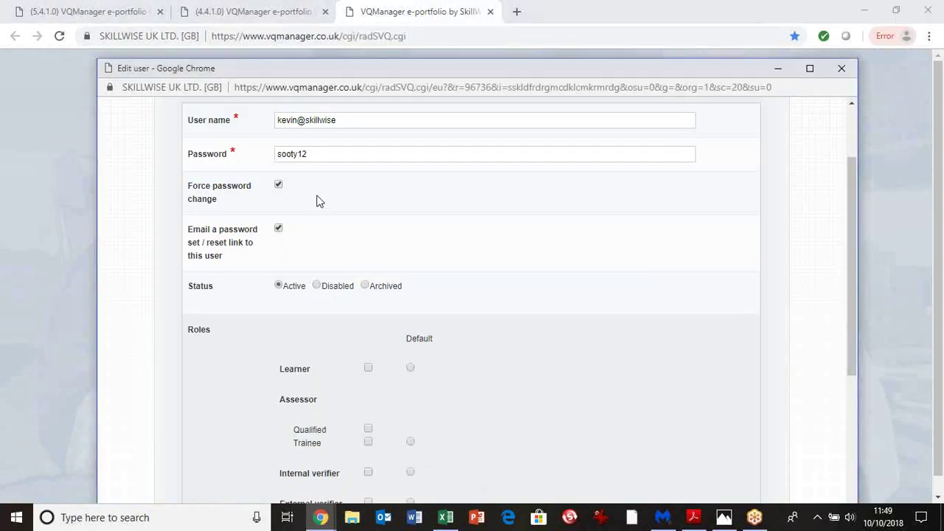
Leave Learner unticked, tick Assessor Qualified, and make the assessor role the default
{"action": "left_click_drag", "start_coordinate": [853, 231], "coordinate": [853, 331]}
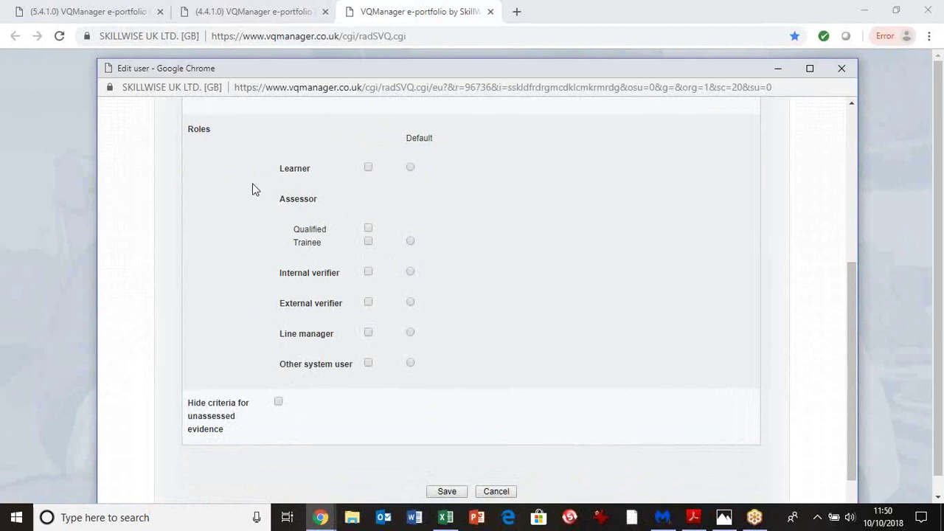
{"action": "mouse_move", "coordinate": [371, 175]}
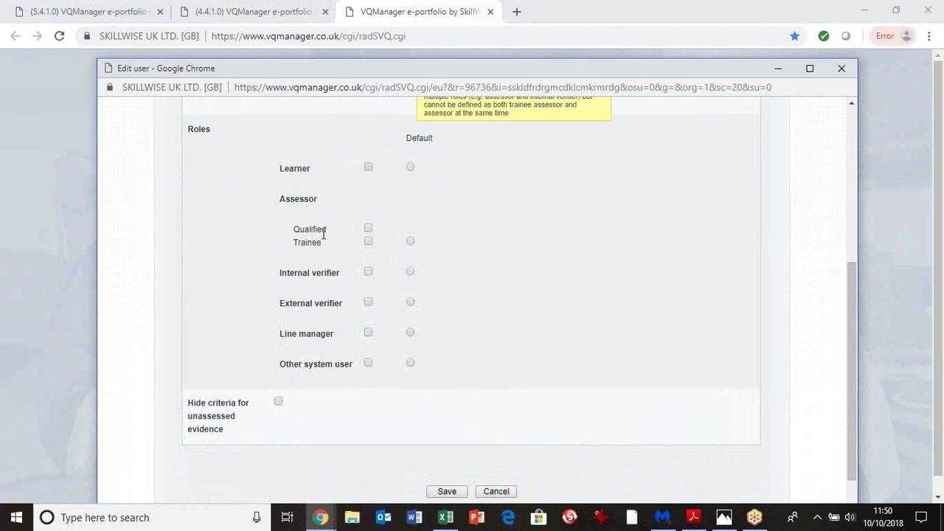
{"action": "left_click", "coordinate": [368, 168]}
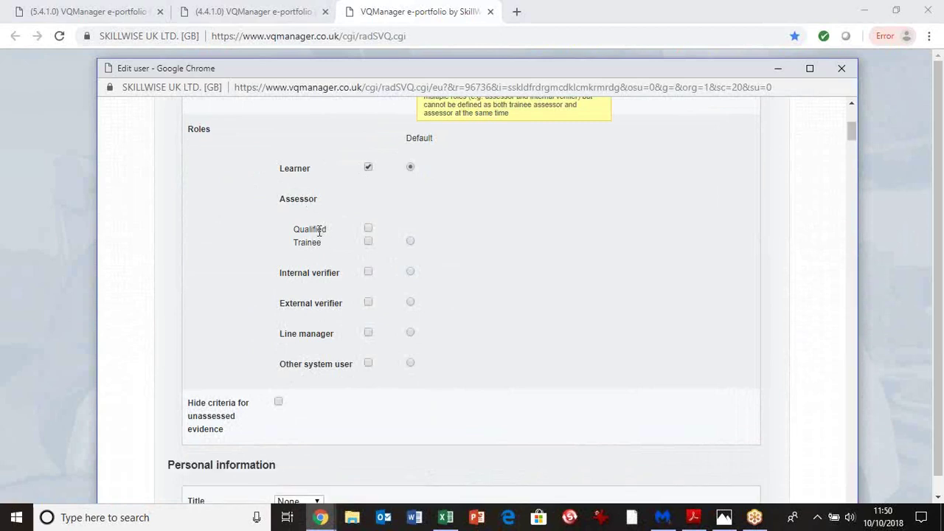
{"action": "left_click", "coordinate": [368, 168]}
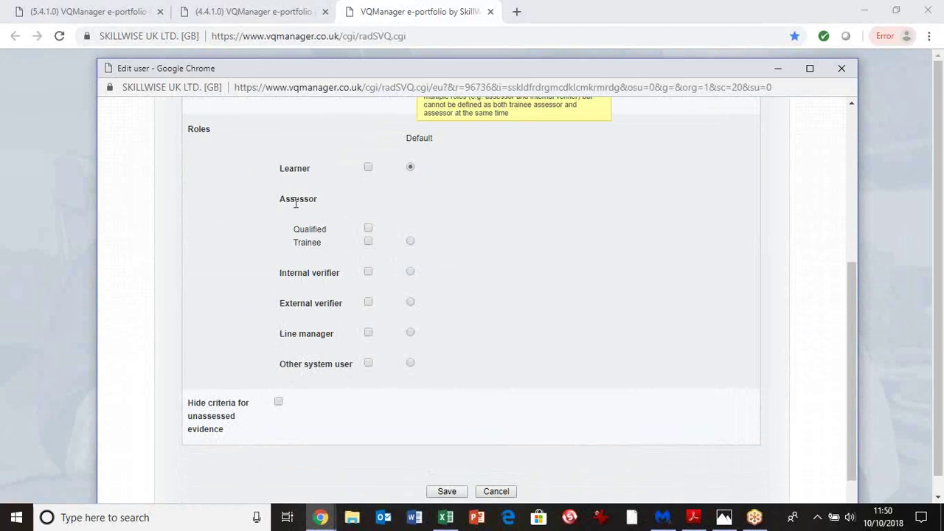
{"action": "left_click", "coordinate": [368, 230]}
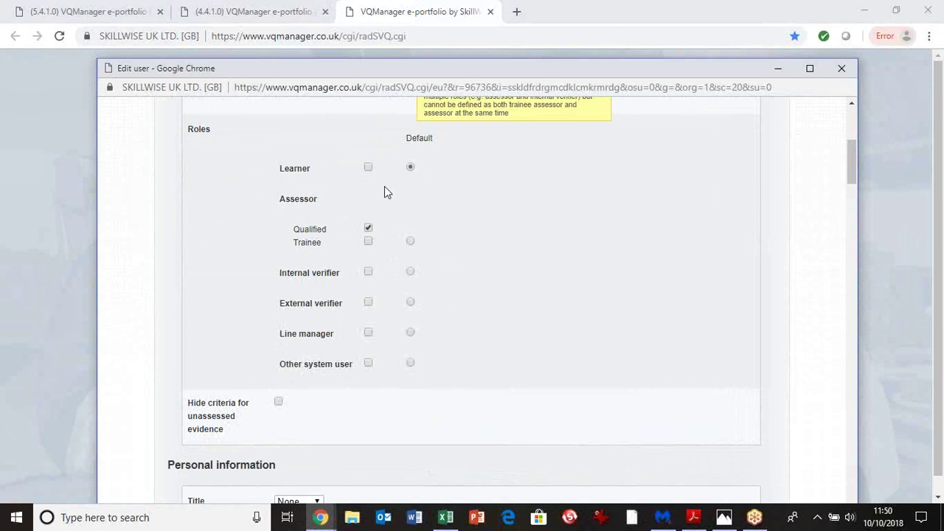
{"action": "left_click", "coordinate": [410, 241]}
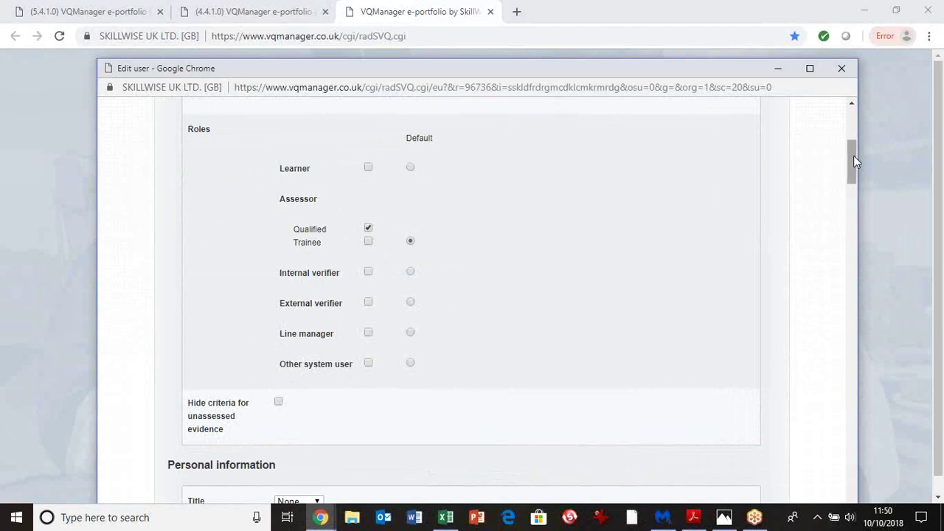
{"action": "left_click_drag", "start_coordinate": [854, 159], "coordinate": [854, 202]}
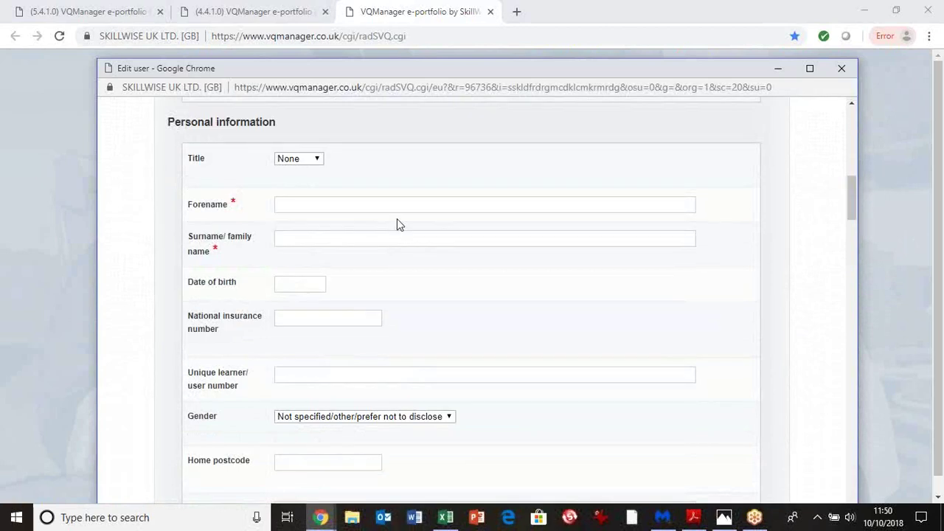
Enter the new user's forename and surname
{"action": "left_click", "coordinate": [356, 204]}
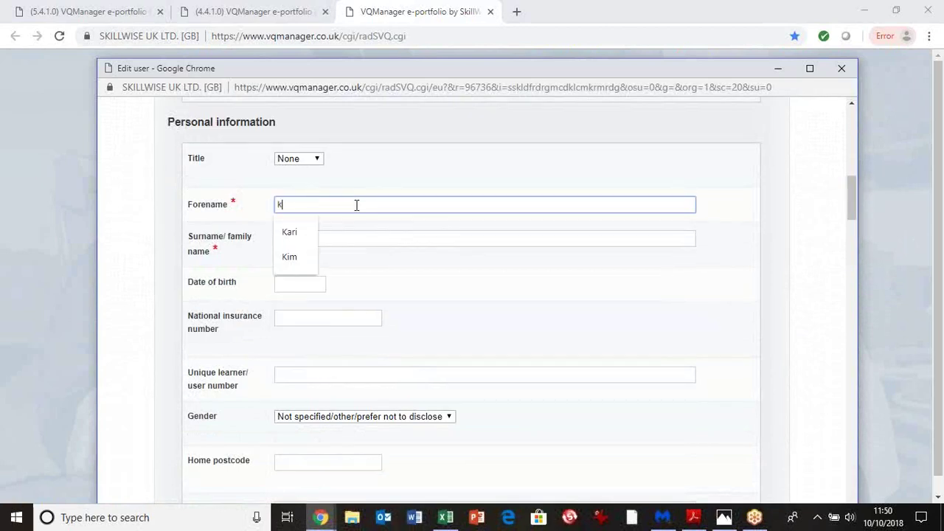
{"action": "left_click", "coordinate": [337, 233]}
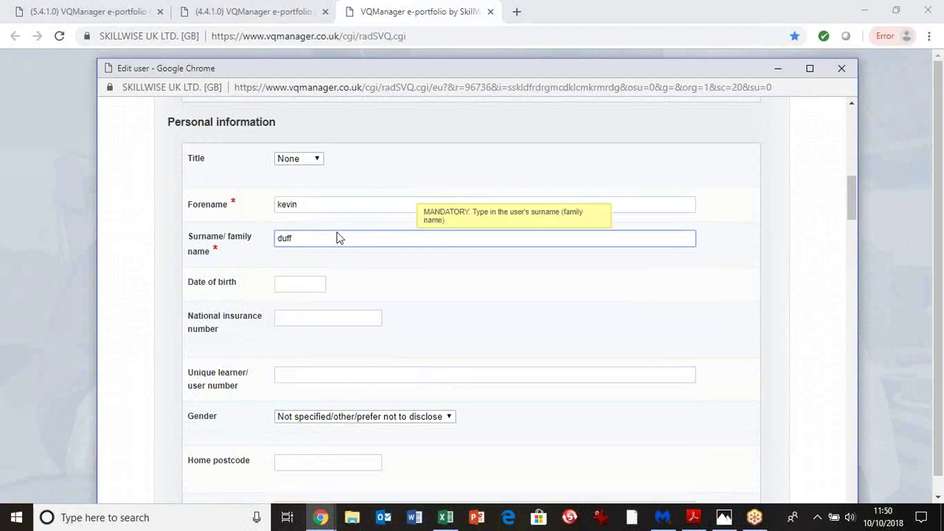
{"action": "left_click_drag", "start_coordinate": [851, 199], "coordinate": [852, 248]}
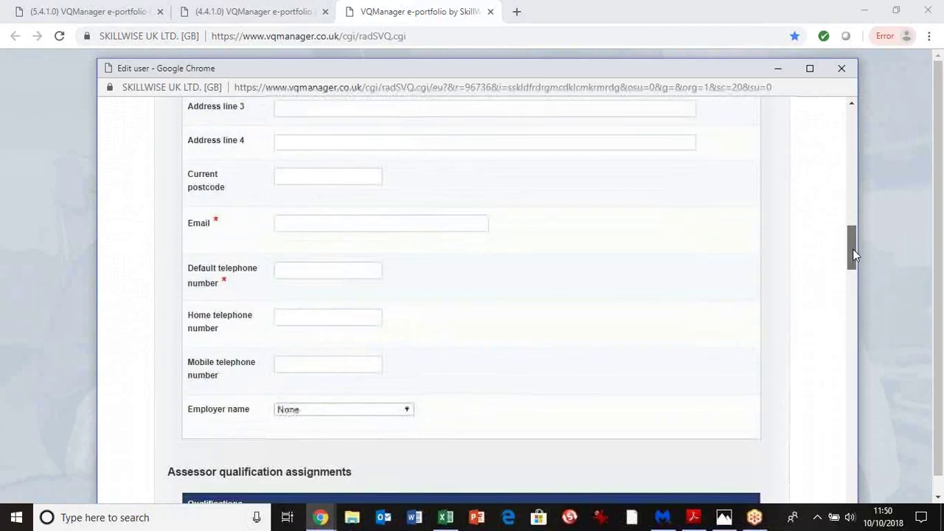
Enter the user's e-mail address, fixing the mistyped @, and the default telephone number
{"action": "left_click", "coordinate": [311, 223]}
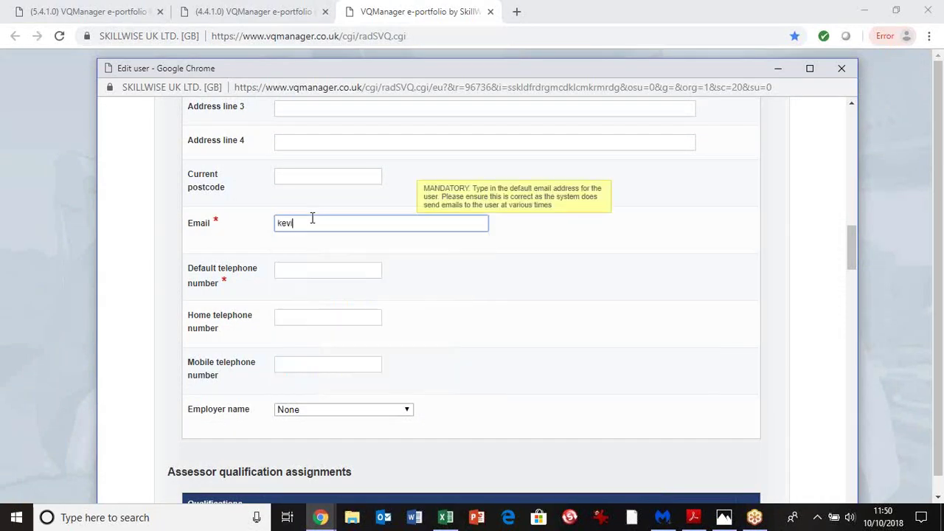
{"action": "left_click", "coordinate": [298, 226]}
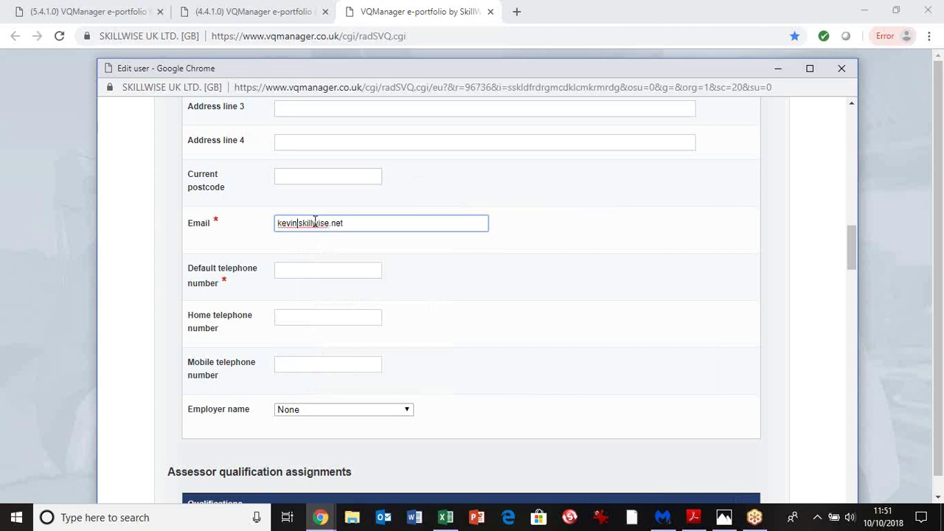
{"action": "key", "text": "BackSpace"}
{"action": "type", "text": "@"}
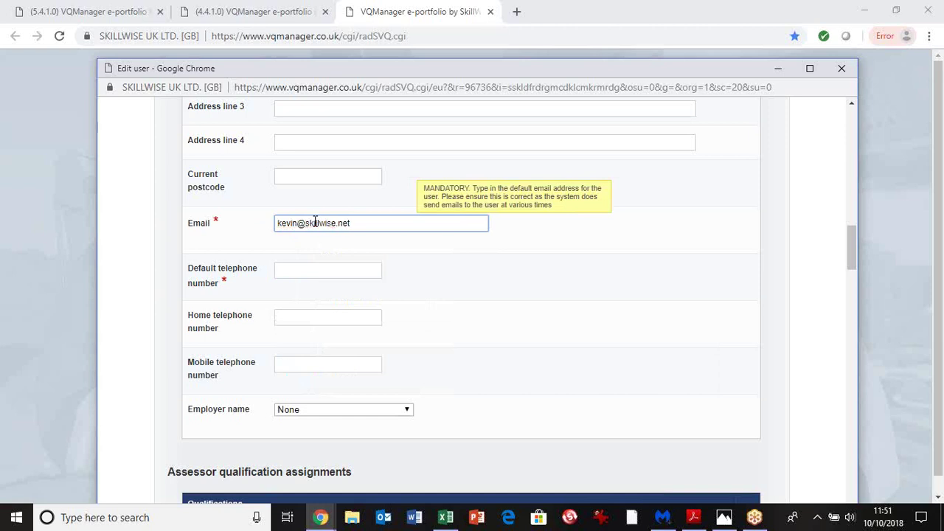
{"action": "left_click", "coordinate": [309, 272]}
{"action": "type", "text": "236787"}
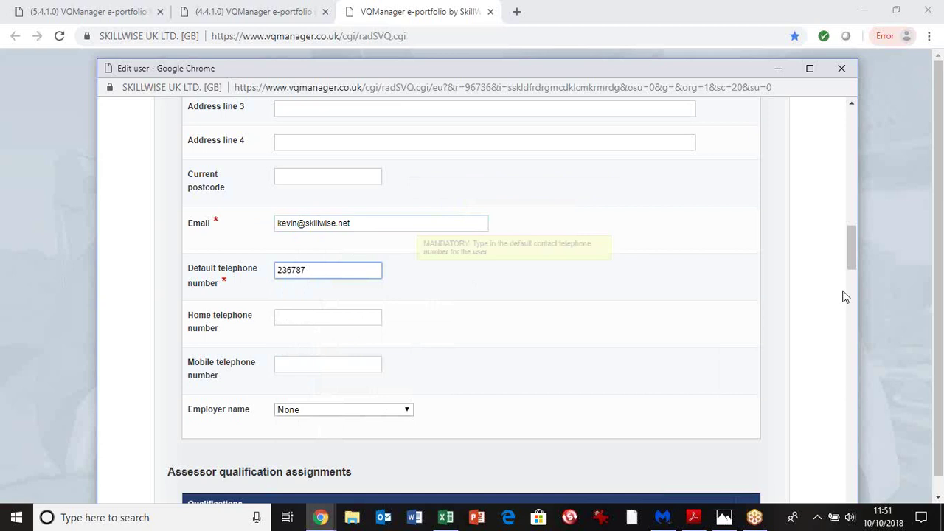
{"action": "left_click_drag", "start_coordinate": [852, 249], "coordinate": [846, 278]}
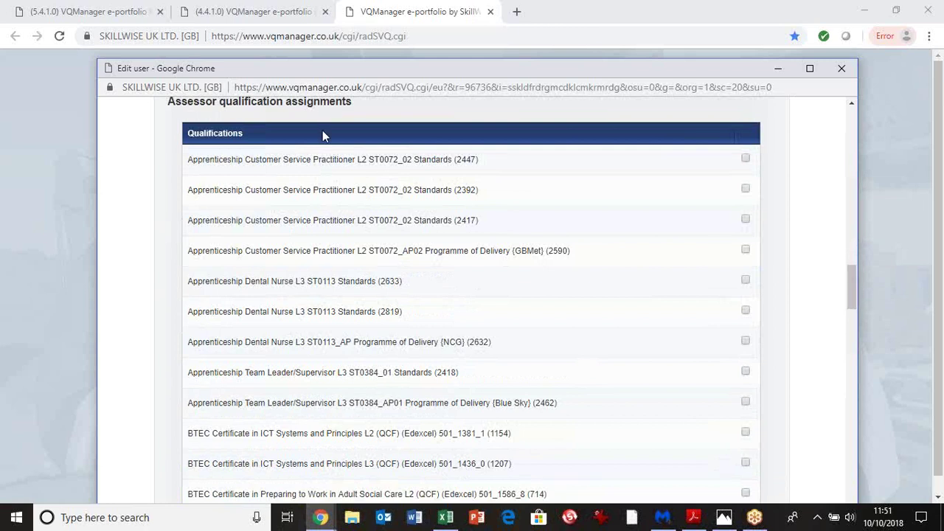
{"action": "left_click", "coordinate": [745, 160]}
{"action": "left_click", "coordinate": [746, 220]}
{"action": "left_click", "coordinate": [746, 281]}
{"action": "left_click_drag", "start_coordinate": [852, 283], "coordinate": [852, 295]}
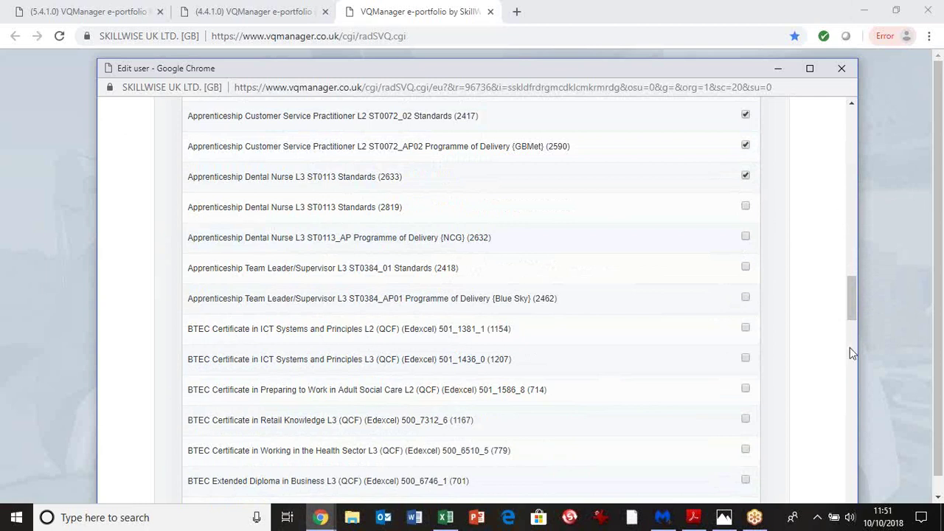
{"action": "left_click_drag", "start_coordinate": [853, 320], "coordinate": [853, 496]}
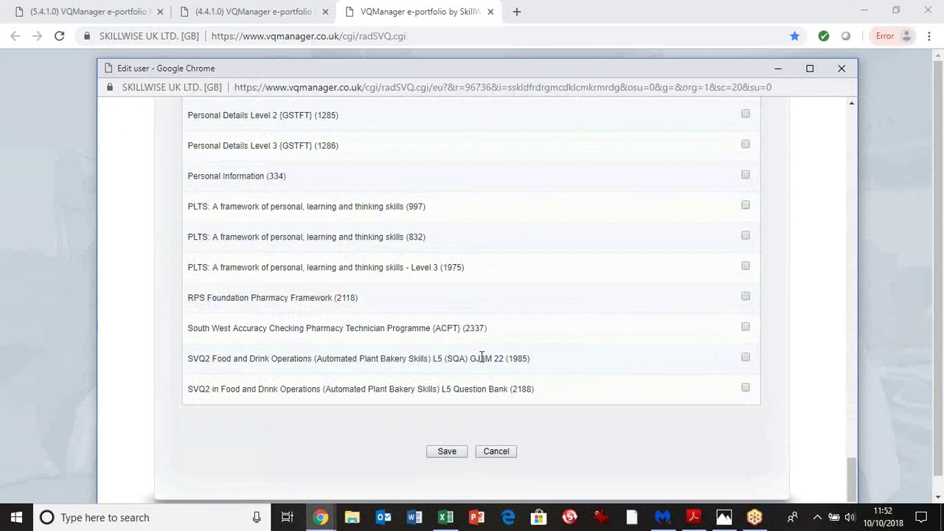
{"action": "scroll", "coordinate": [481, 358], "scroll_direction": "up", "scroll_amount": 20}
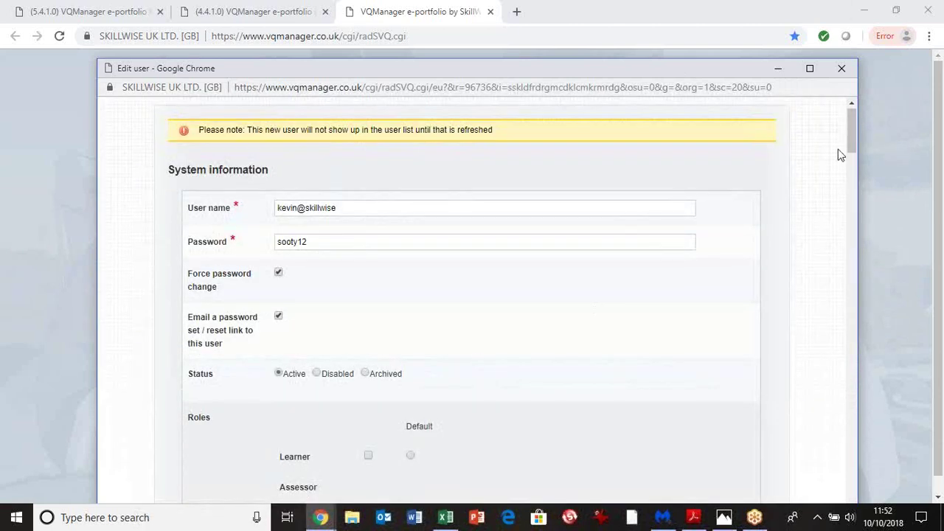
Untick Assessor Qualified, tick Internal verifier, and make internal verifier the default role
{"action": "left_click", "coordinate": [853, 164]}
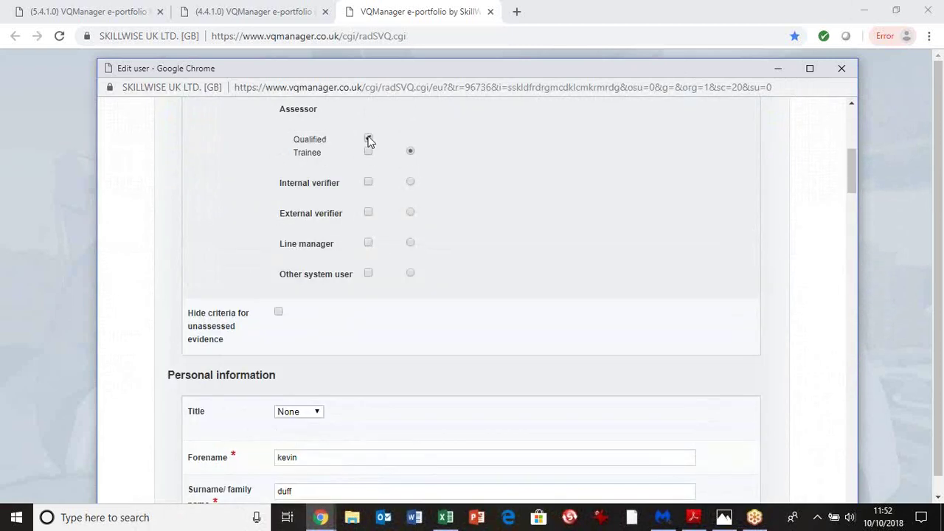
{"action": "left_click", "coordinate": [368, 139]}
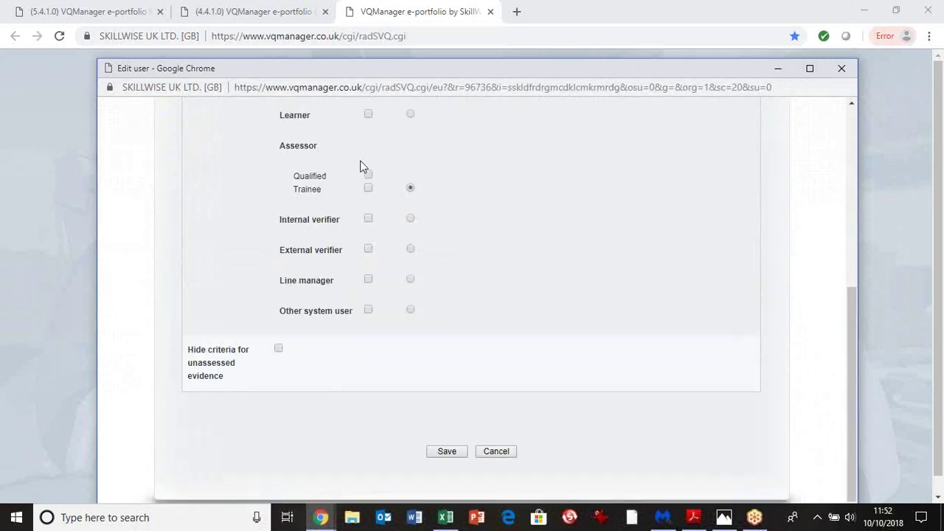
{"action": "left_click", "coordinate": [368, 220]}
{"action": "left_click", "coordinate": [412, 184]}
{"action": "left_click_drag", "start_coordinate": [852, 219], "coordinate": [846, 395]}
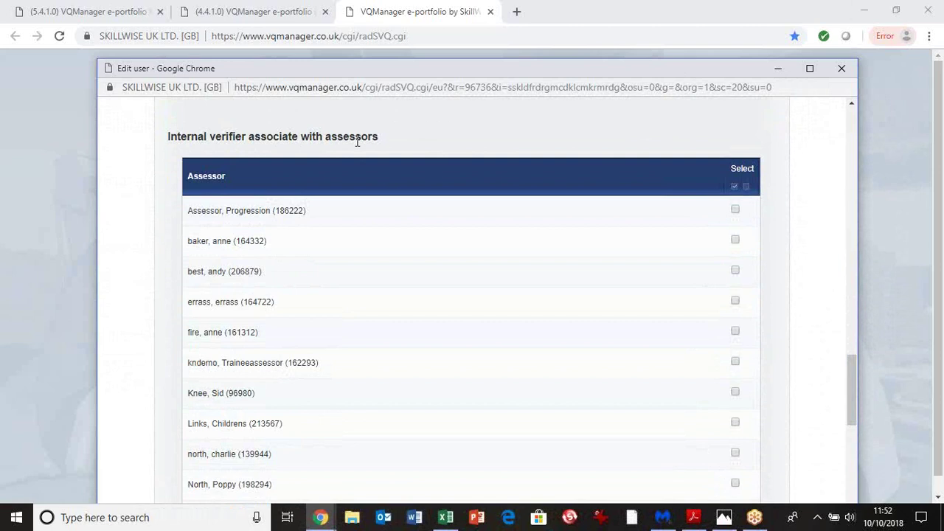
Tick the first three assessors to associate and the first listed internal verifier for collaboration
{"action": "left_click", "coordinate": [741, 219]}
{"action": "left_click", "coordinate": [736, 242]}
{"action": "left_click", "coordinate": [735, 271]}
{"action": "left_click_drag", "start_coordinate": [852, 369], "coordinate": [864, 442]}
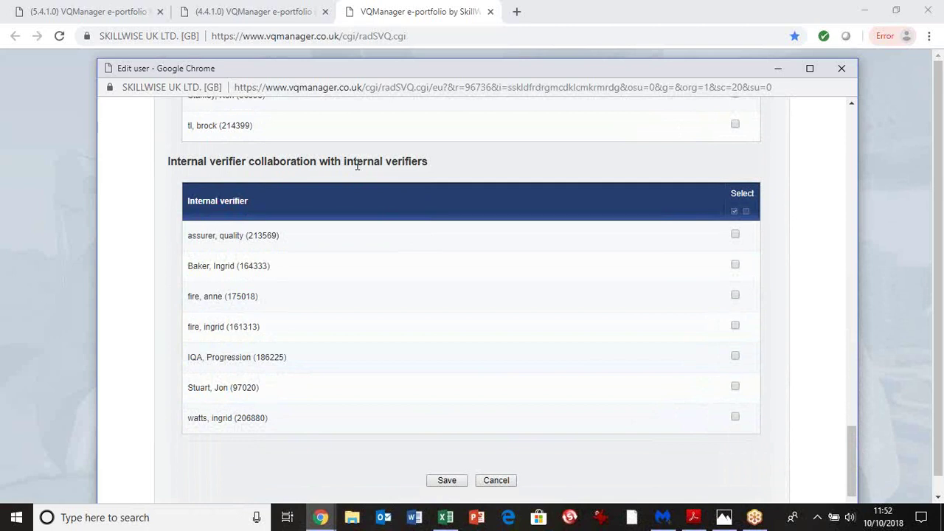
{"action": "left_click", "coordinate": [735, 235]}
Replace the Internal verifier role with External verifier and make External verifier the default
{"action": "scroll", "coordinate": [563, 348], "scroll_direction": "up", "scroll_amount": 20}
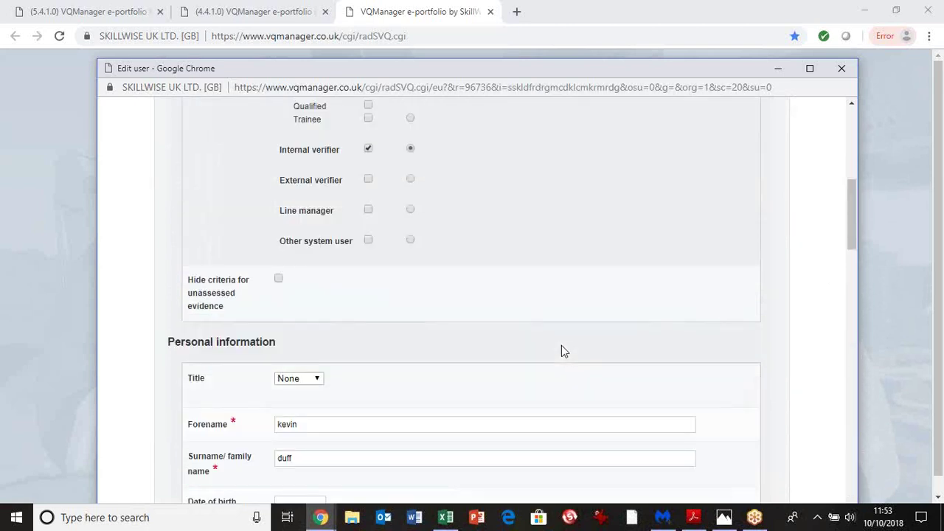
{"action": "scroll", "coordinate": [381, 268], "scroll_direction": "down", "scroll_amount": 5}
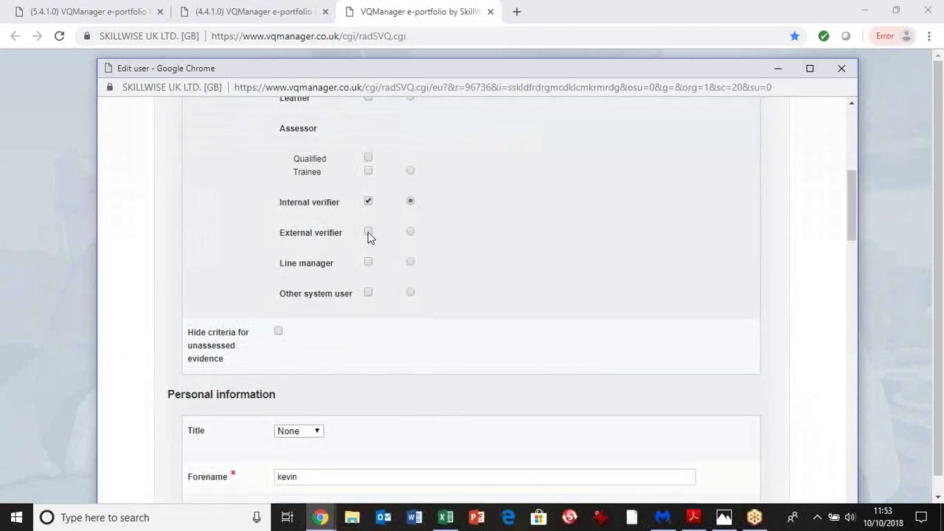
{"action": "left_click", "coordinate": [368, 230]}
{"action": "left_click", "coordinate": [368, 203]}
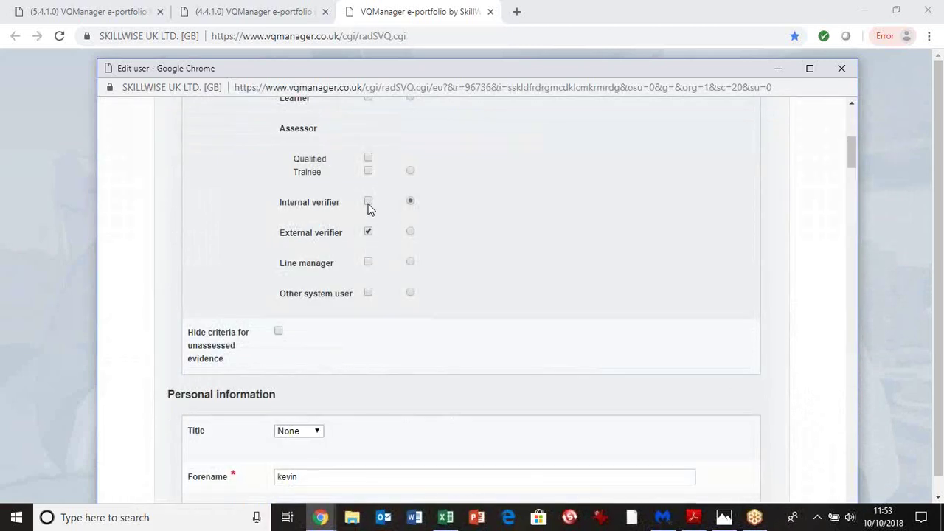
{"action": "left_click", "coordinate": [410, 231]}
Associate the external verifier with the assessor, the internal verifier and the first learner
{"action": "left_click_drag", "start_coordinate": [852, 146], "coordinate": [834, 232]}
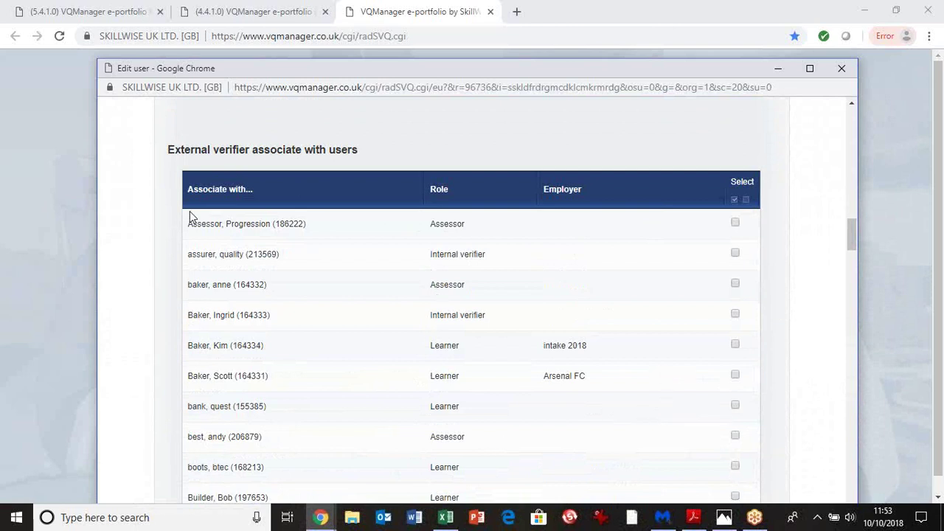
{"action": "left_click", "coordinate": [734, 223]}
{"action": "left_click", "coordinate": [736, 253]}
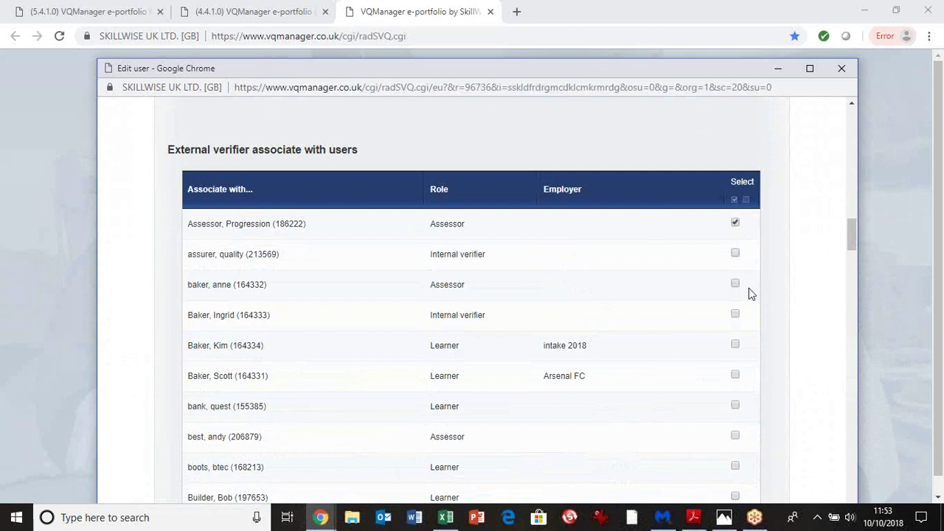
{"action": "left_click", "coordinate": [734, 345]}
Assign the Customer Service Practitioner qualifications 2392 and 2417 under External verifier
{"action": "left_click_drag", "start_coordinate": [850, 229], "coordinate": [844, 329]}
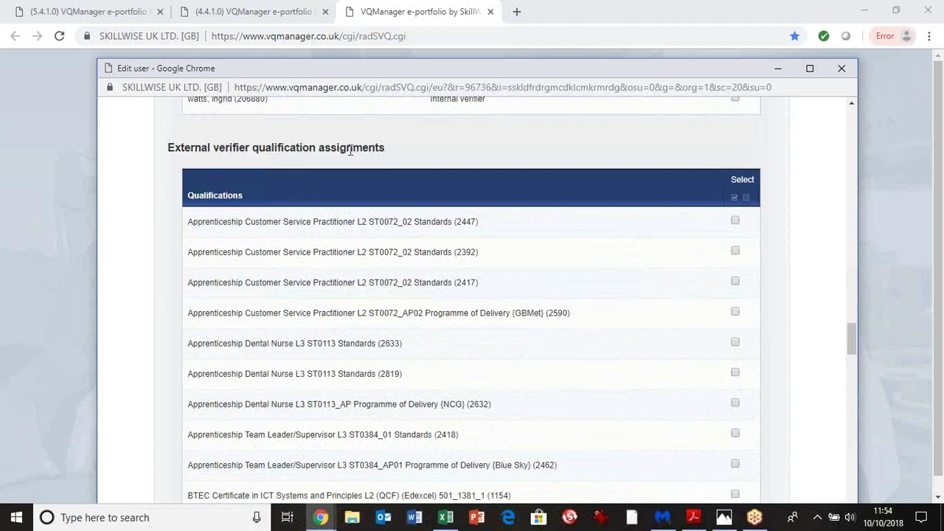
{"action": "left_click", "coordinate": [734, 250]}
{"action": "left_click", "coordinate": [735, 281]}
{"action": "scroll", "coordinate": [852, 442], "scroll_direction": "down", "scroll_amount": 10}
{"action": "scroll", "coordinate": [849, 450], "scroll_direction": "down", "scroll_amount": 15}
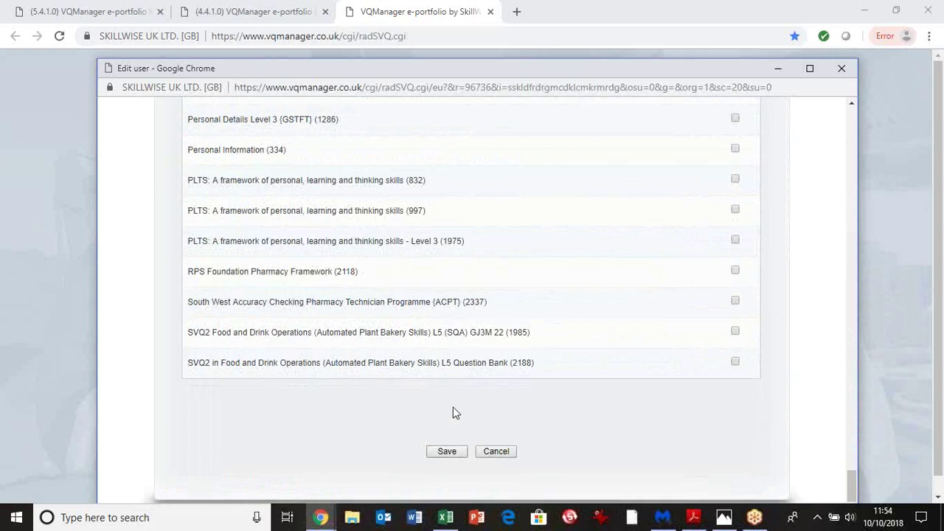
{"action": "scroll", "coordinate": [453, 408], "scroll_direction": "up", "scroll_amount": 10}
Back in Roles, untick External verifier, tick Line manager and make it the default
{"action": "scroll", "coordinate": [453, 410], "scroll_direction": "up", "scroll_amount": 15}
{"action": "scroll", "coordinate": [452, 407], "scroll_direction": "up", "scroll_amount": 5}
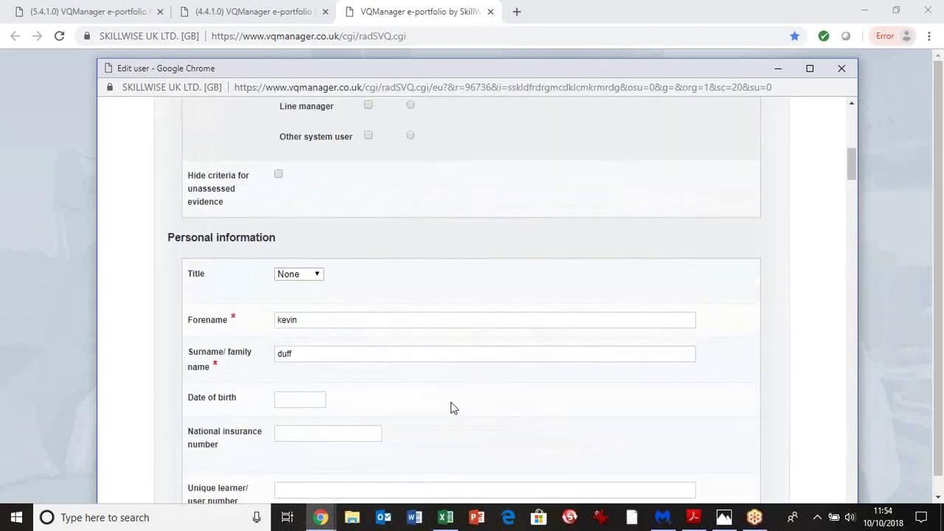
{"action": "left_click", "coordinate": [851, 104]}
{"action": "left_click", "coordinate": [851, 104]}
{"action": "left_click", "coordinate": [851, 104]}
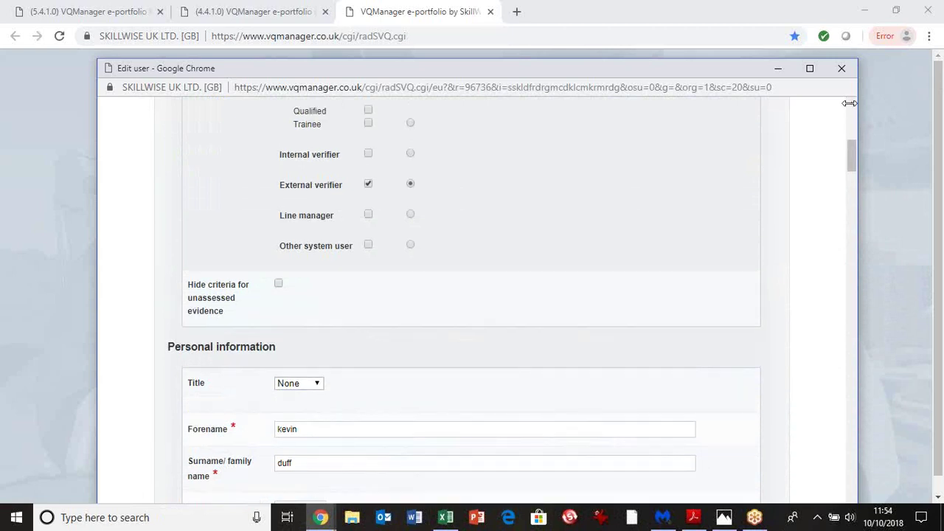
{"action": "left_click", "coordinate": [851, 104]}
{"action": "left_click", "coordinate": [851, 104]}
{"action": "left_click", "coordinate": [851, 104]}
{"action": "left_click", "coordinate": [851, 104]}
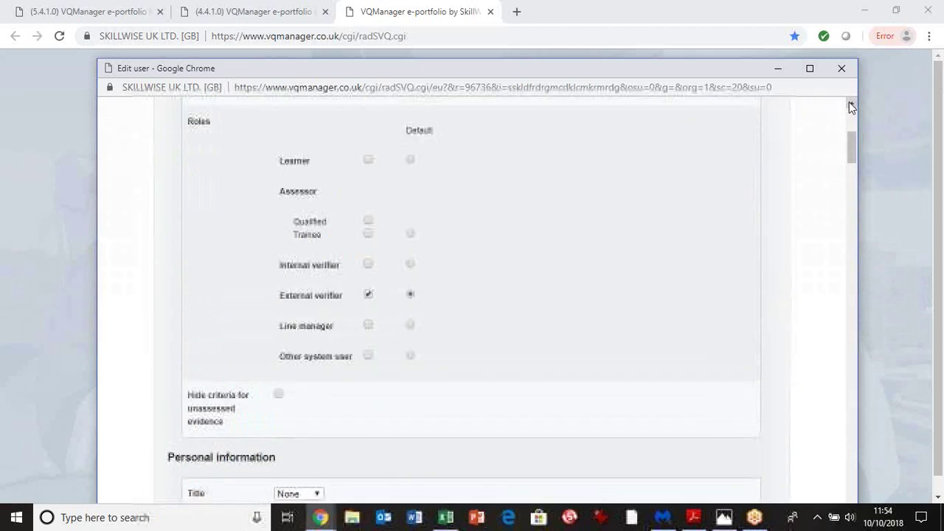
{"action": "left_click", "coordinate": [368, 294]}
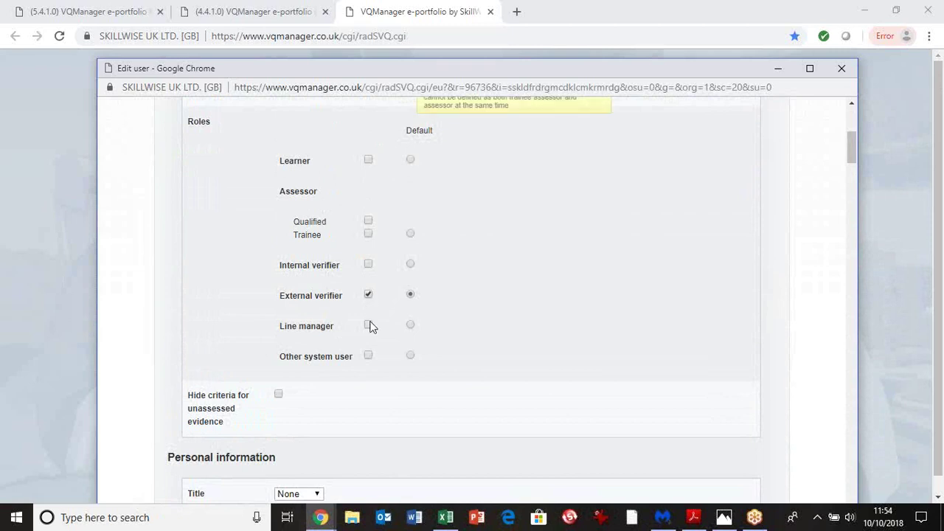
{"action": "left_click", "coordinate": [369, 325]}
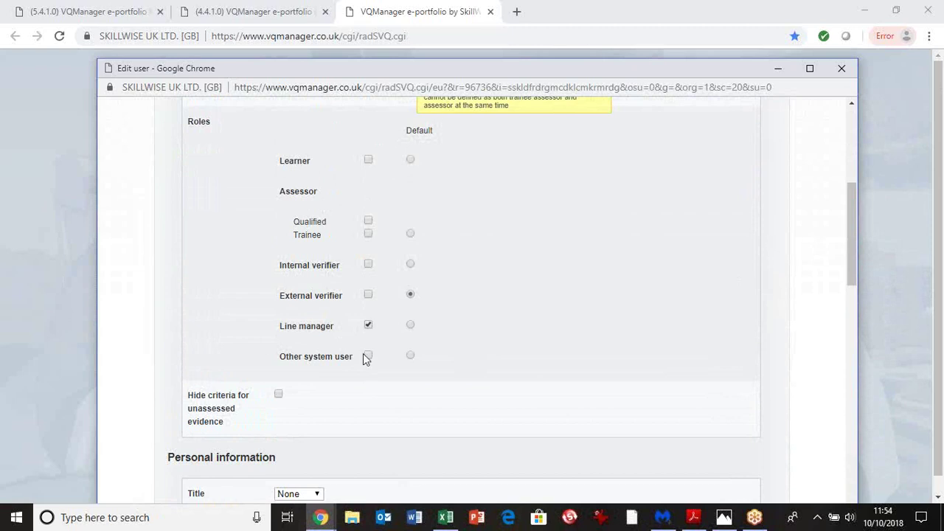
{"action": "left_click", "coordinate": [411, 327]}
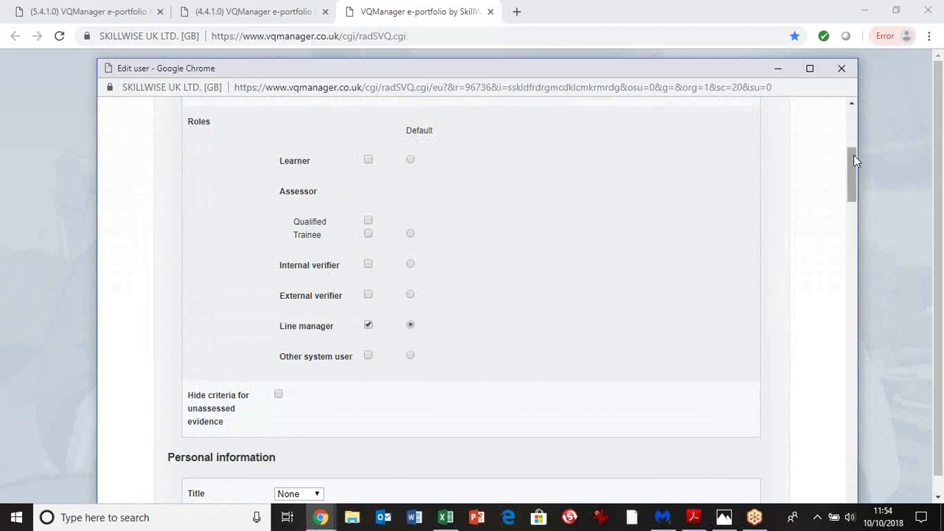
{"action": "left_click_drag", "start_coordinate": [853, 160], "coordinate": [857, 302]}
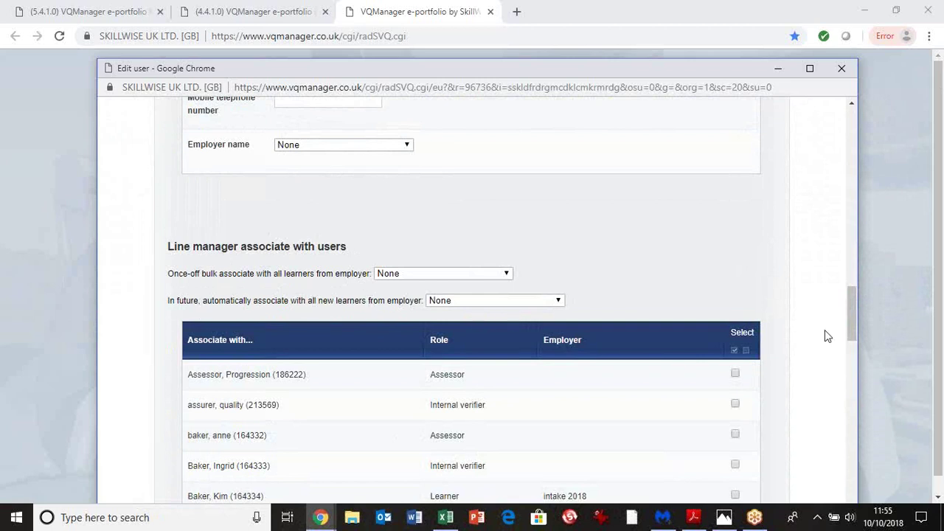
Tick two learners, an internal verifier and the top assessor as line manager associates, then close Edit user
{"action": "left_click_drag", "start_coordinate": [854, 296], "coordinate": [854, 312]}
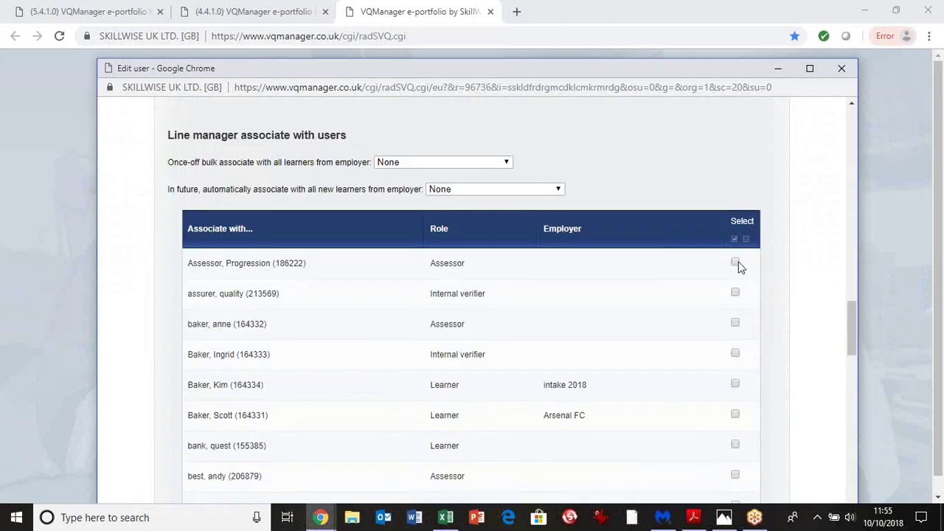
{"action": "left_click", "coordinate": [735, 384]}
{"action": "left_click", "coordinate": [735, 415]}
{"action": "left_click", "coordinate": [735, 293]}
{"action": "left_click", "coordinate": [736, 263]}
{"action": "left_click_drag", "start_coordinate": [854, 318], "coordinate": [848, 488]}
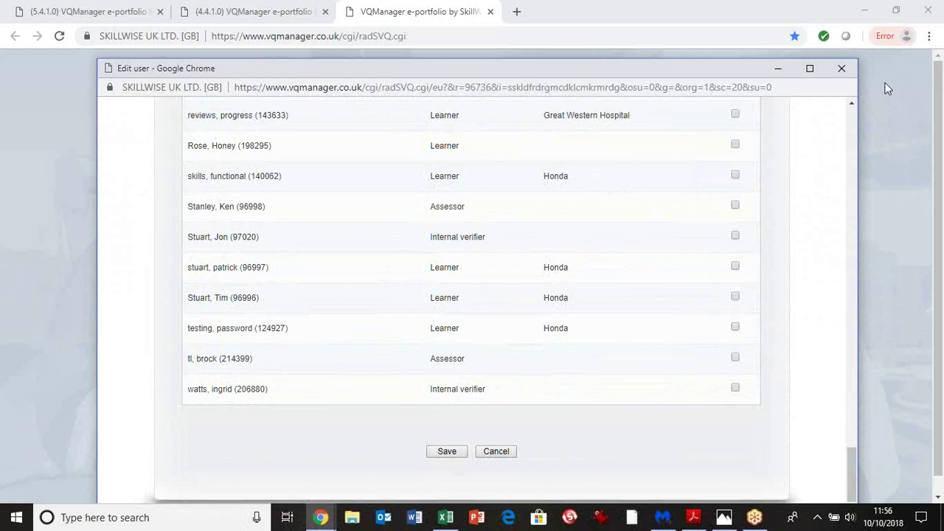
{"action": "left_click", "coordinate": [843, 70]}
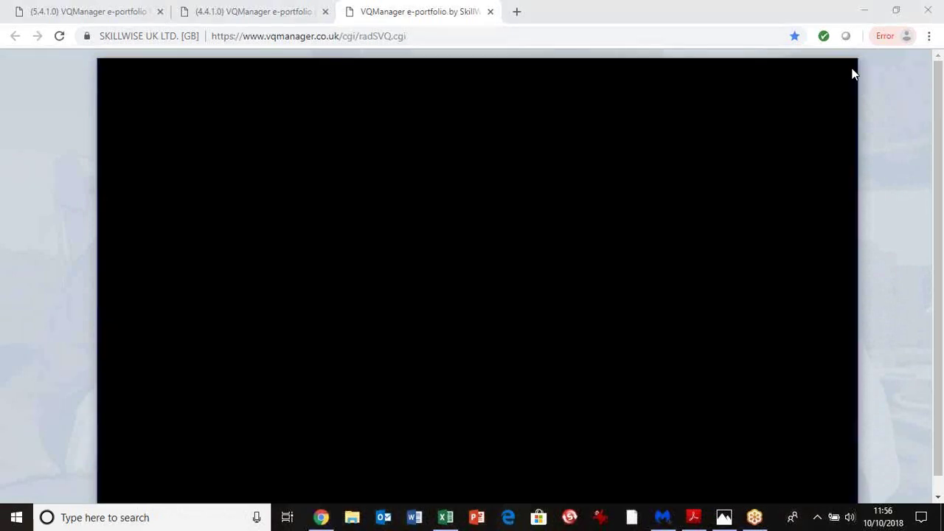
Return to the group A Users list in the second browser tab and begin a new user
{"action": "left_click", "coordinate": [266, 13]}
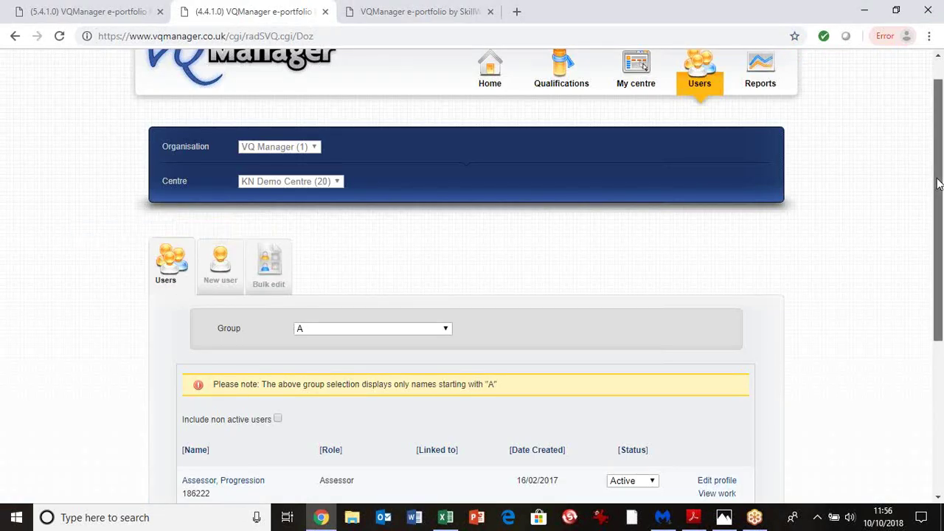
{"action": "left_click_drag", "start_coordinate": [936, 220], "coordinate": [942, 292]}
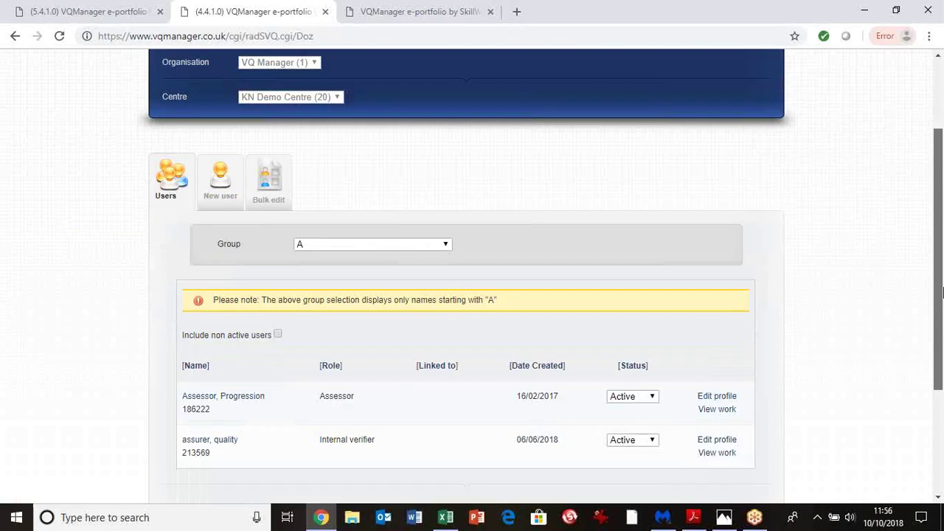
{"action": "scroll", "coordinate": [941, 293], "scroll_direction": "down", "scroll_amount": 2}
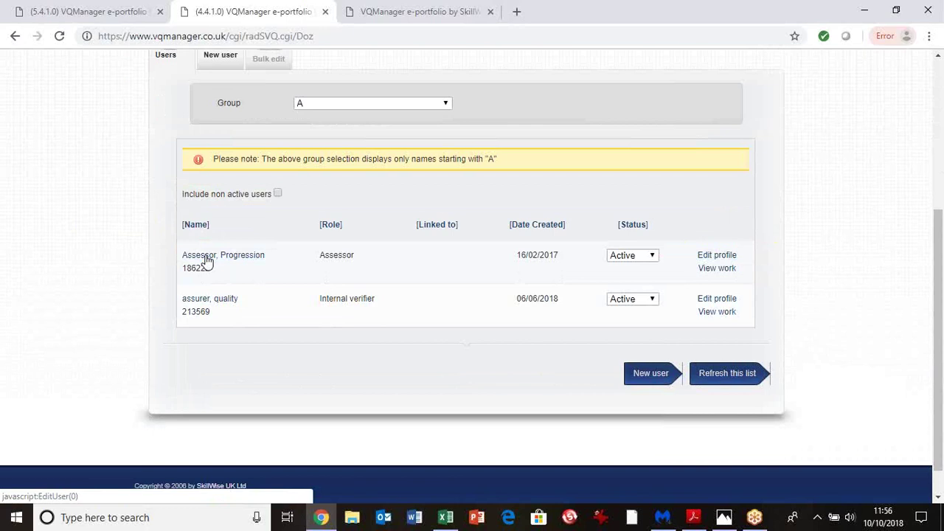
{"action": "left_click", "coordinate": [220, 59]}
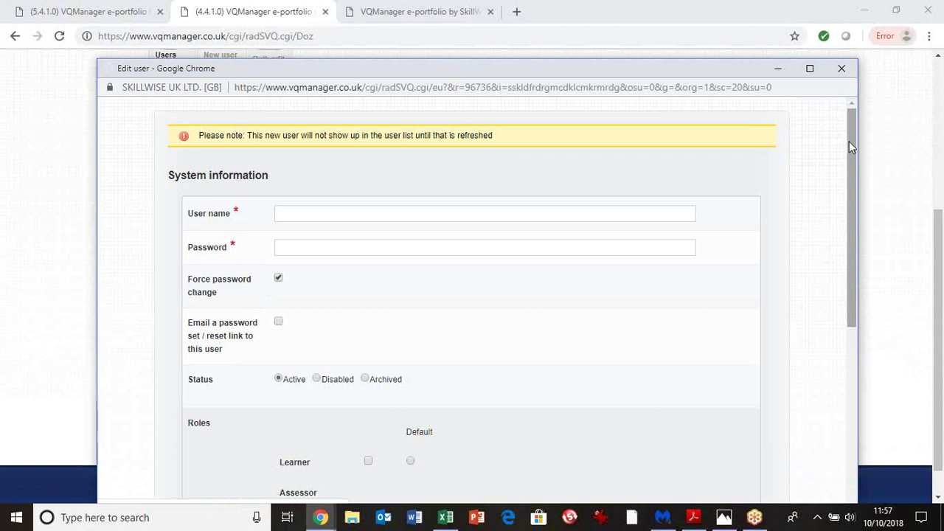
{"action": "left_click", "coordinate": [279, 323]}
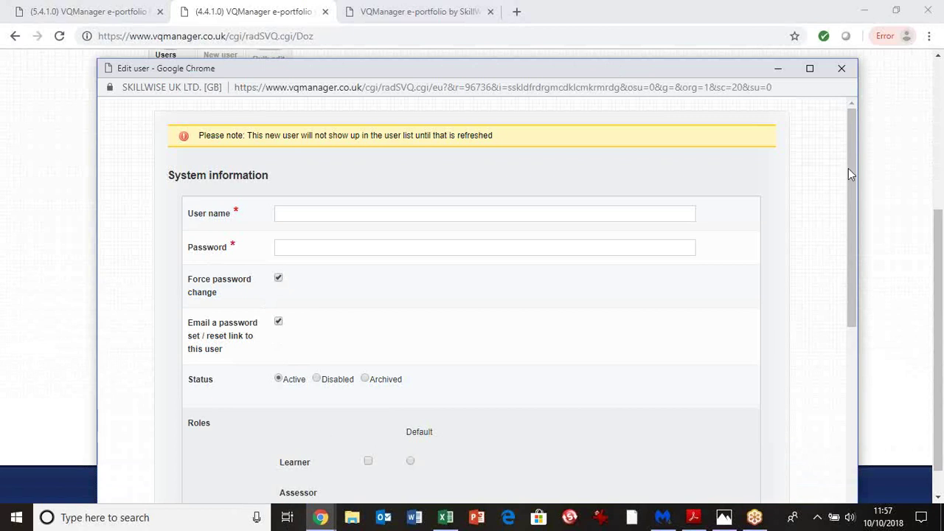
{"action": "left_click_drag", "start_coordinate": [853, 197], "coordinate": [854, 247]}
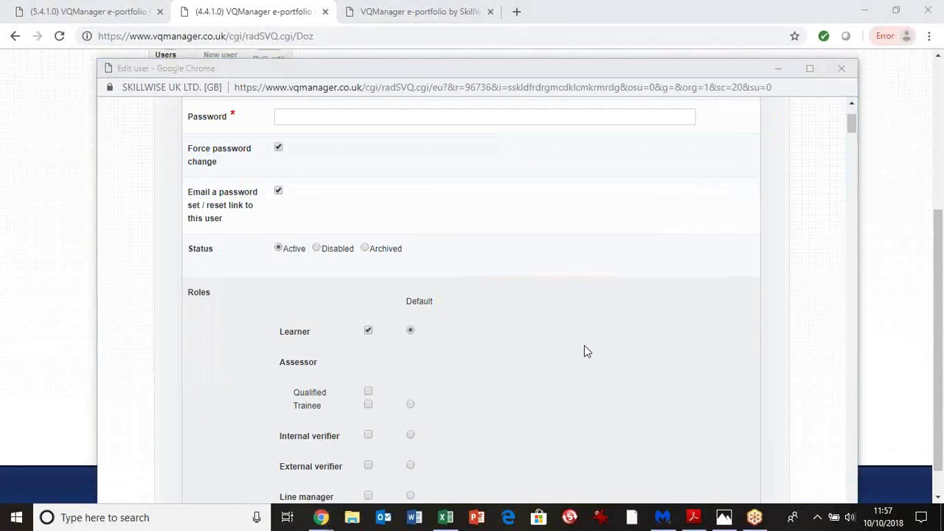
{"action": "left_click_drag", "start_coordinate": [853, 128], "coordinate": [852, 177]}
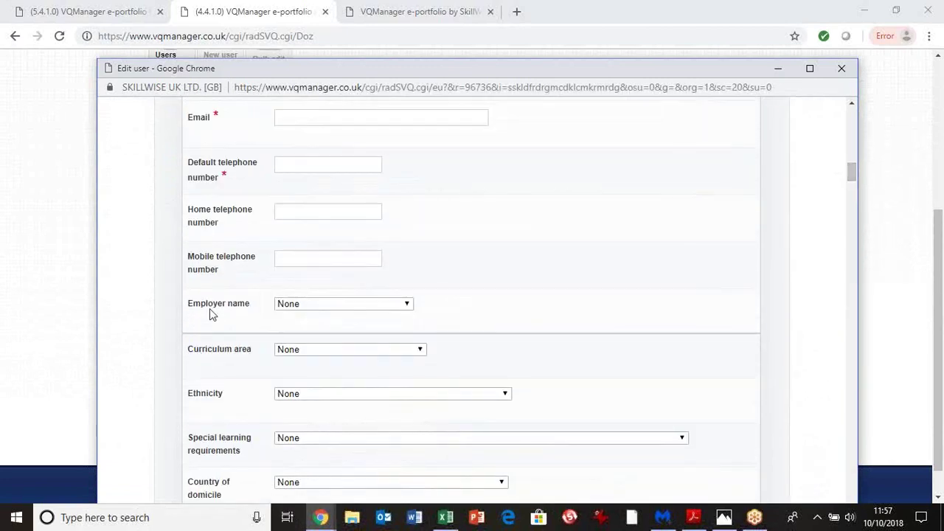
Choose Arsenal FC (3) as employer and HEALTH AND SOCIAL CARE (4) as curriculum area
{"action": "left_click", "coordinate": [408, 305]}
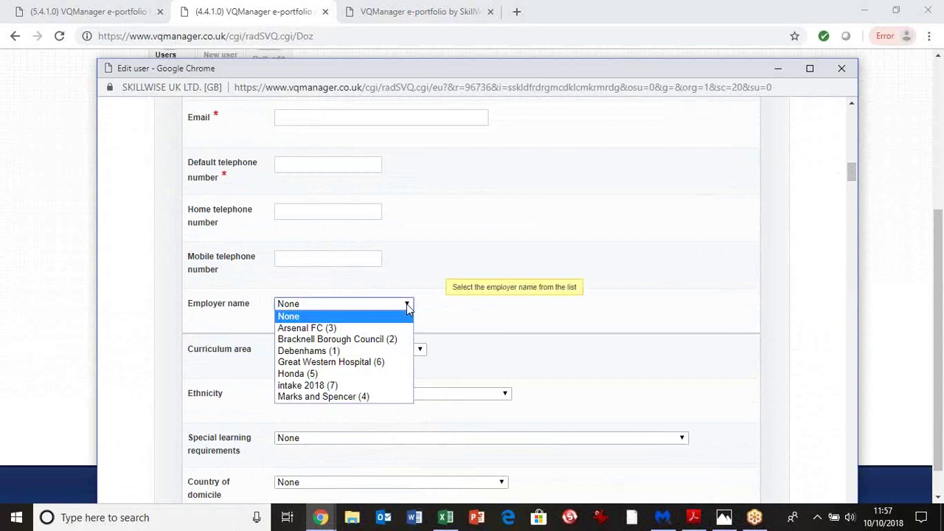
{"action": "left_click", "coordinate": [360, 329]}
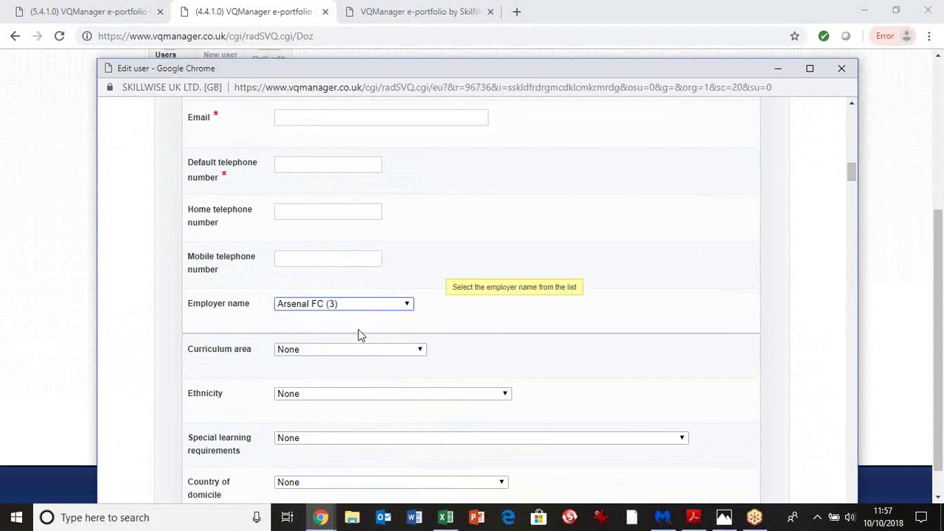
{"action": "left_click", "coordinate": [418, 352]}
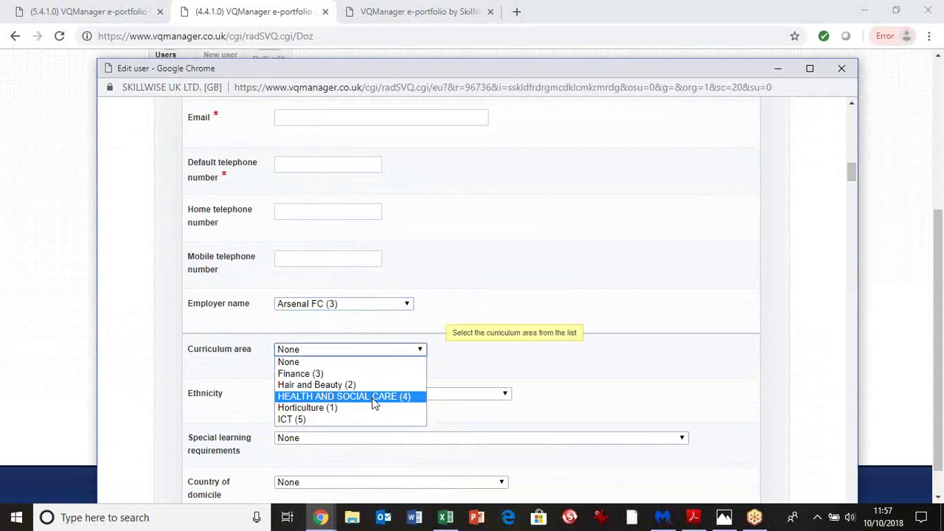
{"action": "left_click", "coordinate": [374, 398]}
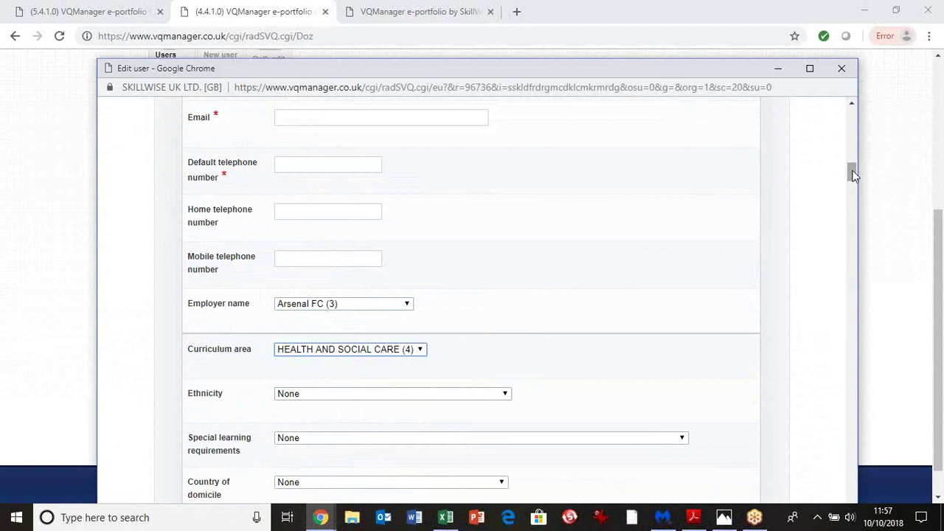
{"action": "left_click_drag", "start_coordinate": [852, 176], "coordinate": [853, 214]}
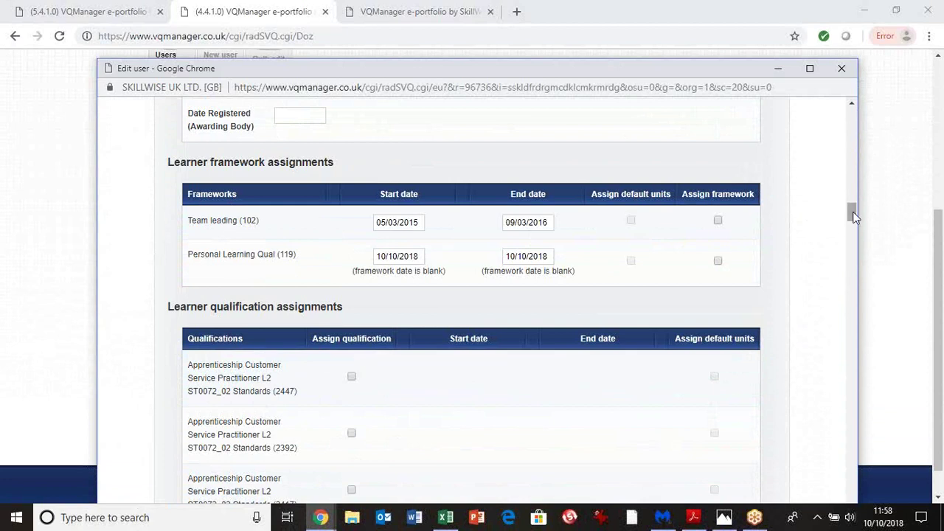
Tick qualification 2447 and give it start date 01/10/2018 and end date 06/10/2020
{"action": "left_click_drag", "start_coordinate": [854, 215], "coordinate": [852, 220]}
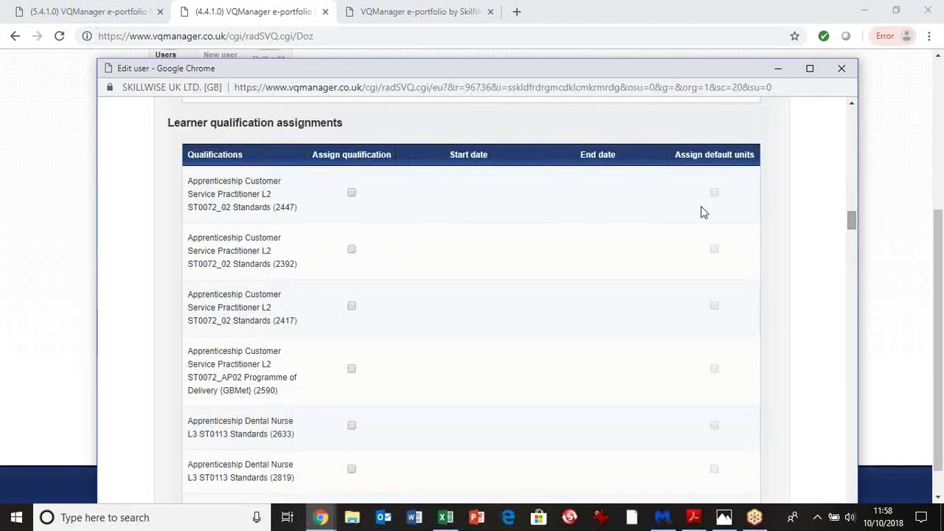
{"action": "left_click", "coordinate": [354, 192]}
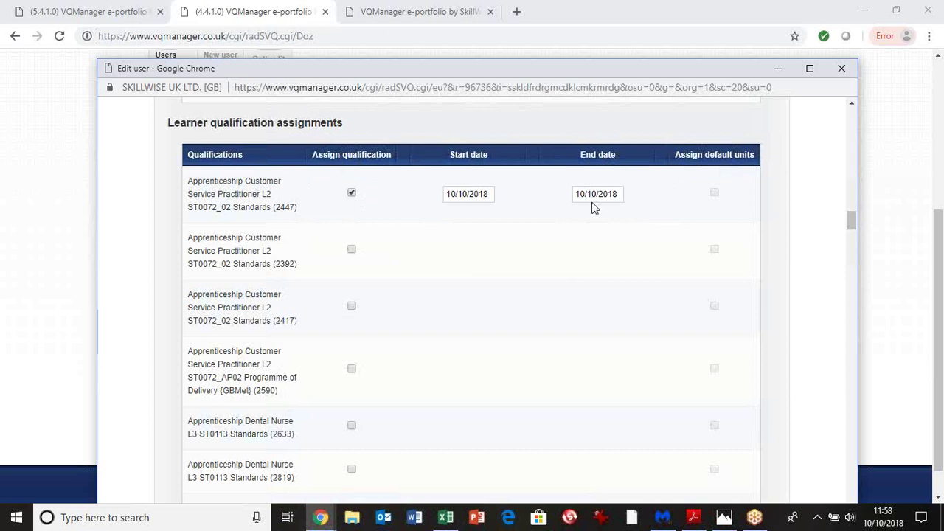
{"action": "left_click", "coordinate": [499, 197]}
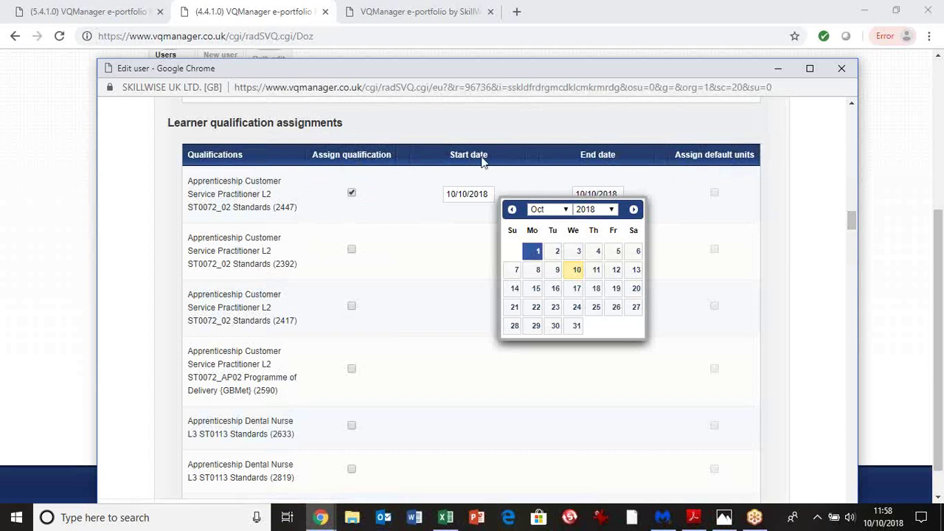
{"action": "left_click", "coordinate": [529, 252]}
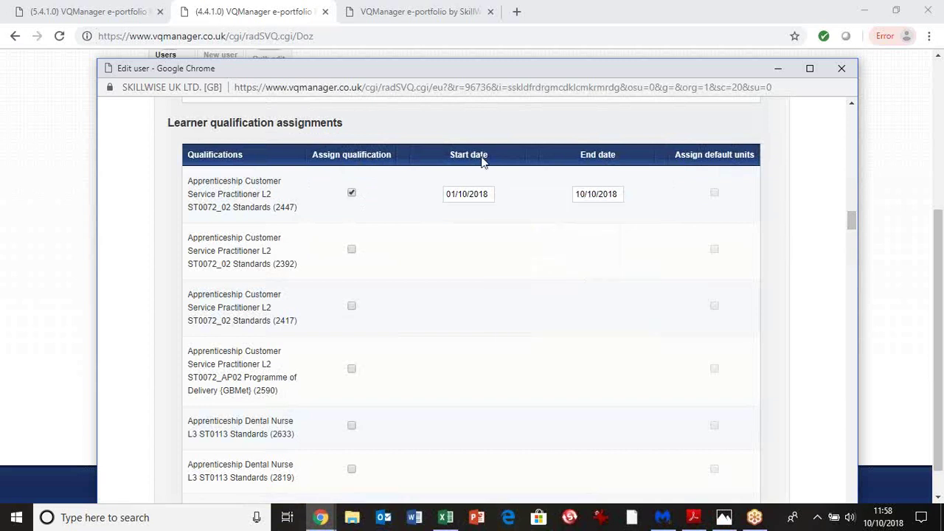
{"action": "left_click", "coordinate": [596, 196]}
{"action": "left_click", "coordinate": [742, 210]}
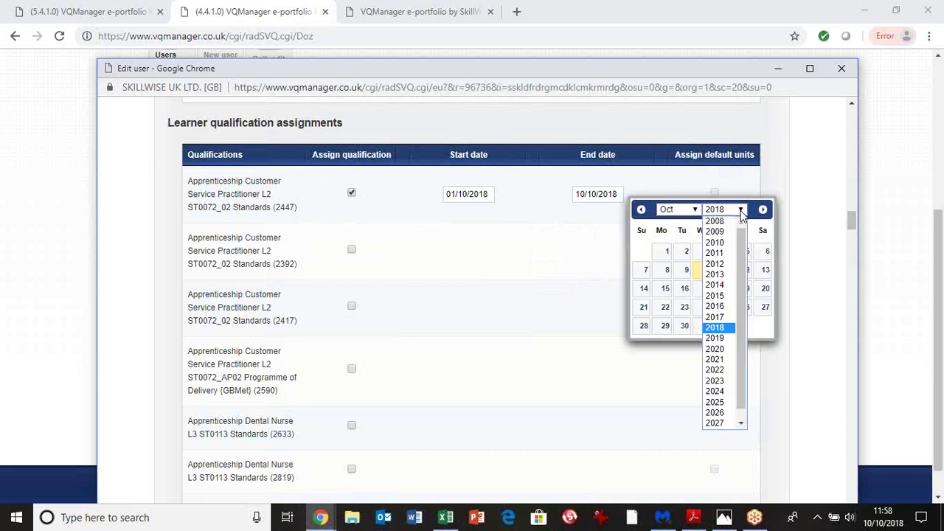
{"action": "left_click", "coordinate": [686, 311]}
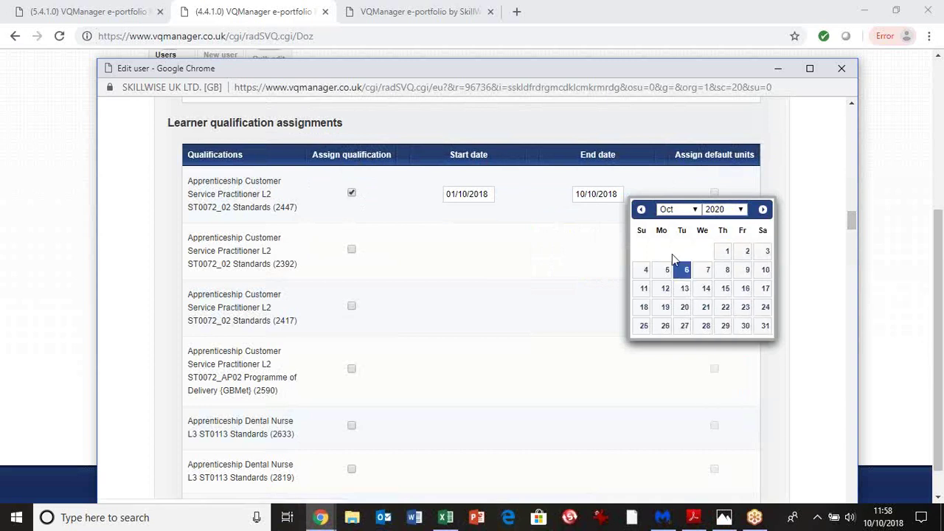
{"action": "left_click", "coordinate": [677, 269]}
{"action": "left_click", "coordinate": [588, 231]}
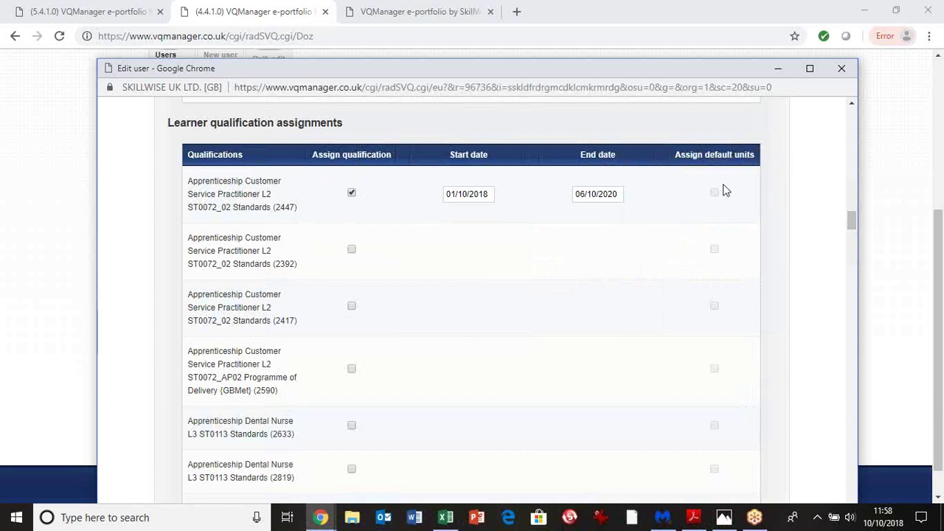
{"action": "mouse_move", "coordinate": [709, 190]}
Scroll past the qualification list, trying default units for BTEC Extended Diploma, to Progress reviews
{"action": "left_click_drag", "start_coordinate": [853, 224], "coordinate": [851, 266]}
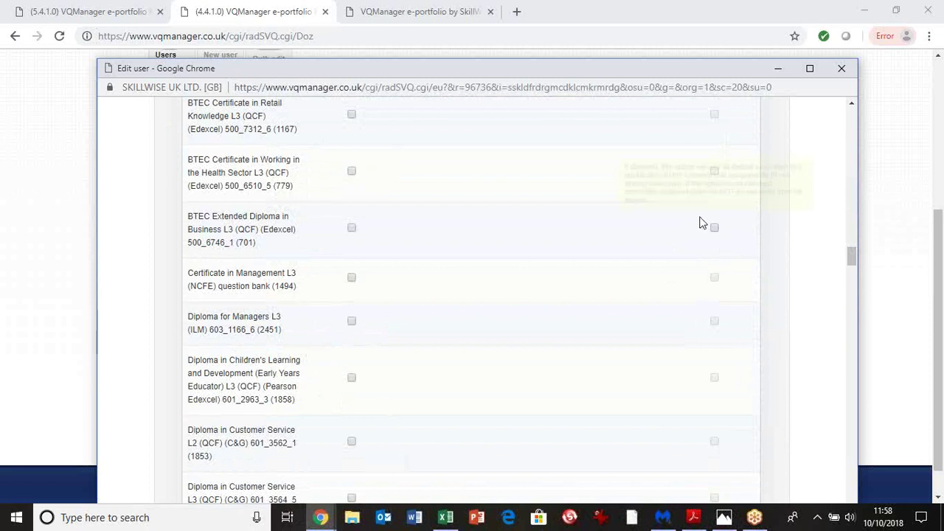
{"action": "mouse_move", "coordinate": [703, 240]}
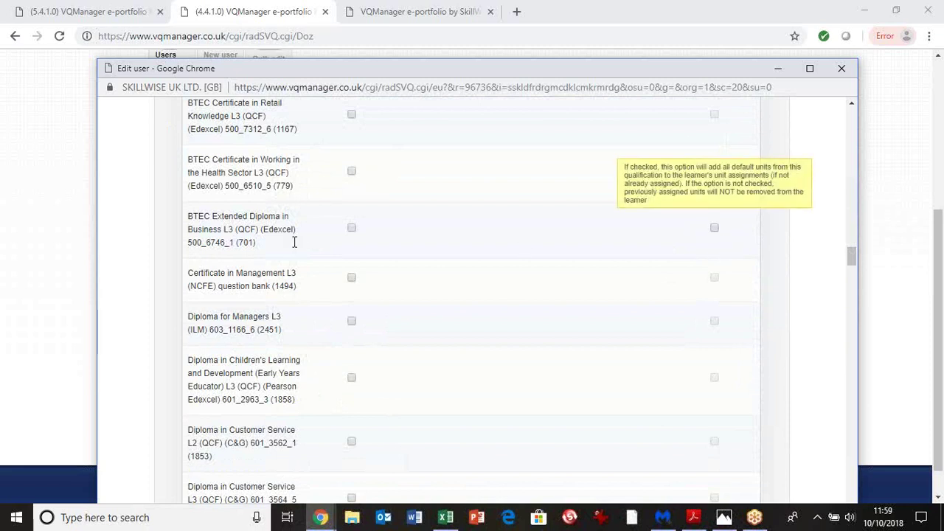
{"action": "left_click", "coordinate": [724, 256]}
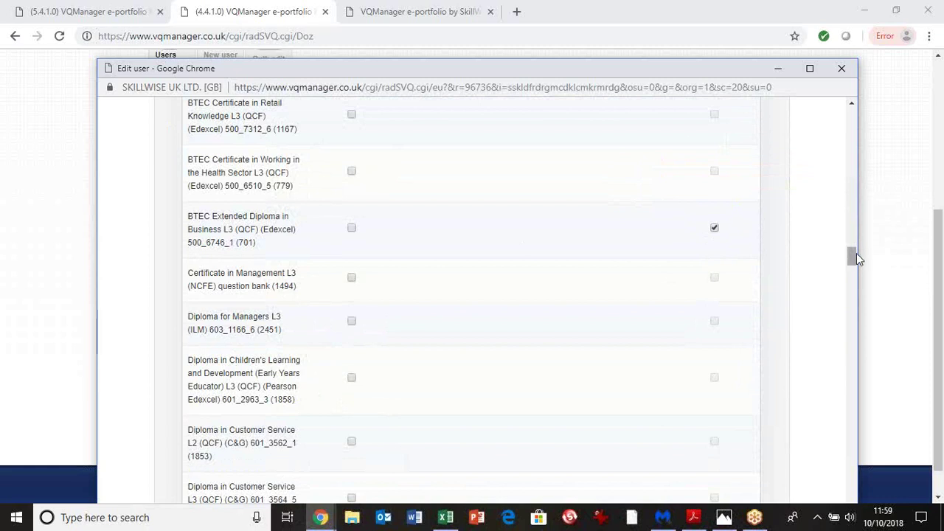
{"action": "left_click_drag", "start_coordinate": [852, 259], "coordinate": [848, 375]}
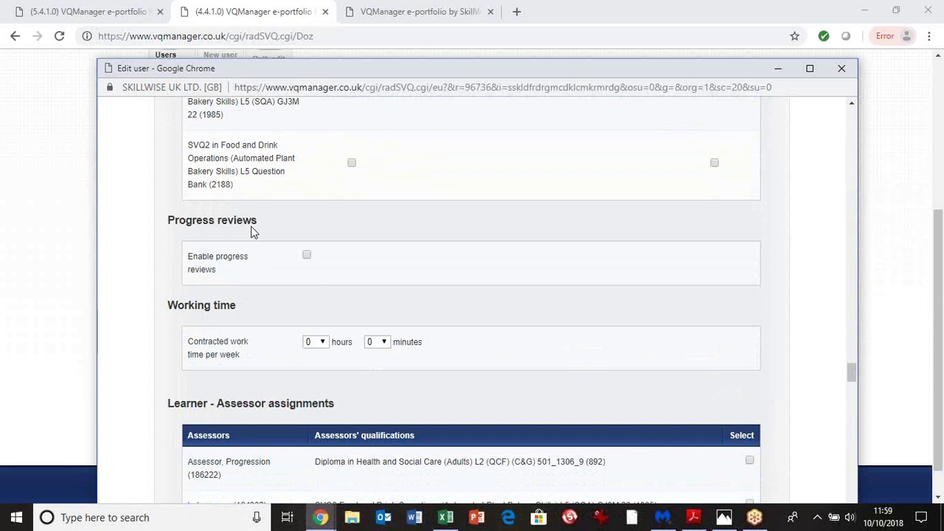
Tick Enable progress reviews, dated 01/10/2018 to 06/10/2020, with a 12-week recurrence pattern
{"action": "left_click", "coordinate": [308, 256]}
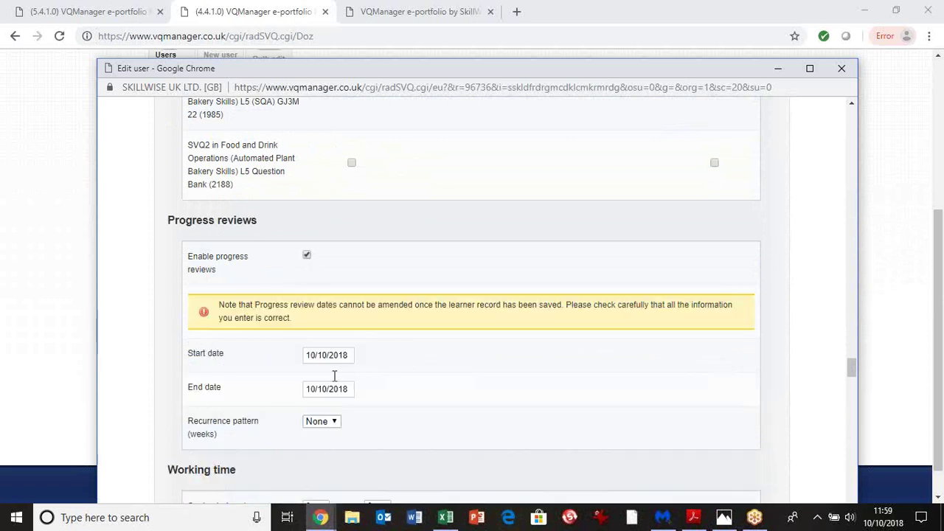
{"action": "left_click", "coordinate": [348, 354]}
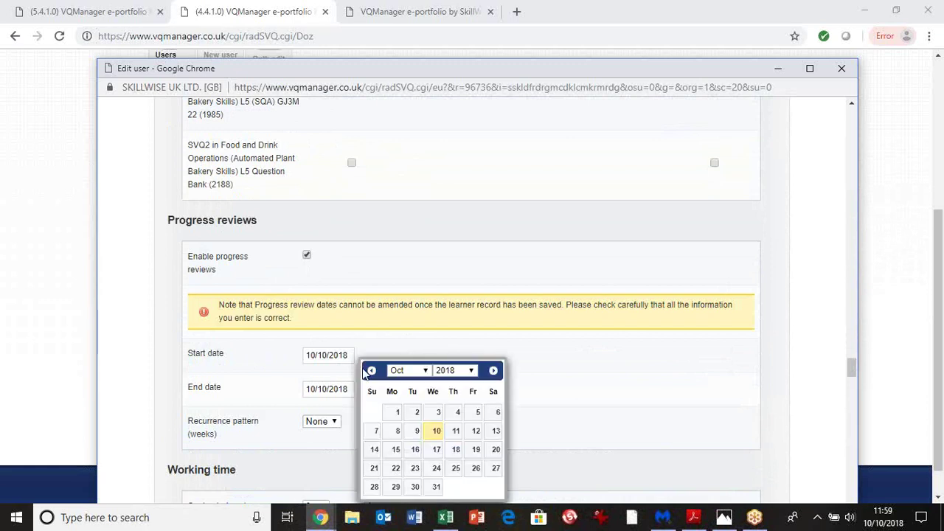
{"action": "left_click", "coordinate": [395, 413]}
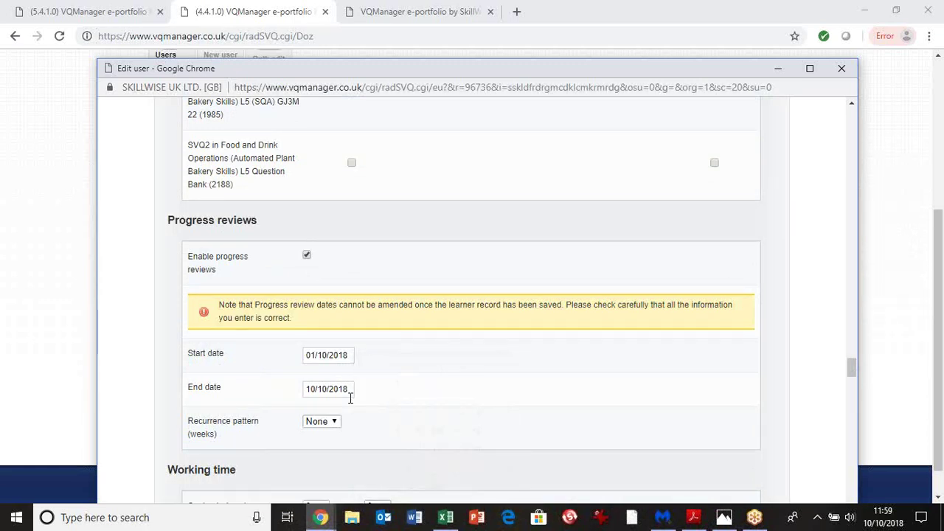
{"action": "left_click", "coordinate": [349, 395]}
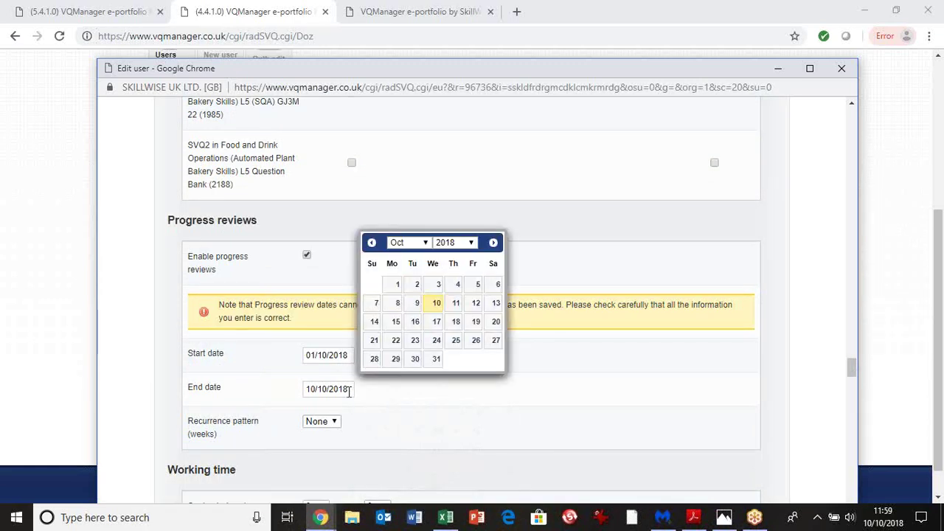
{"action": "left_click", "coordinate": [473, 244]}
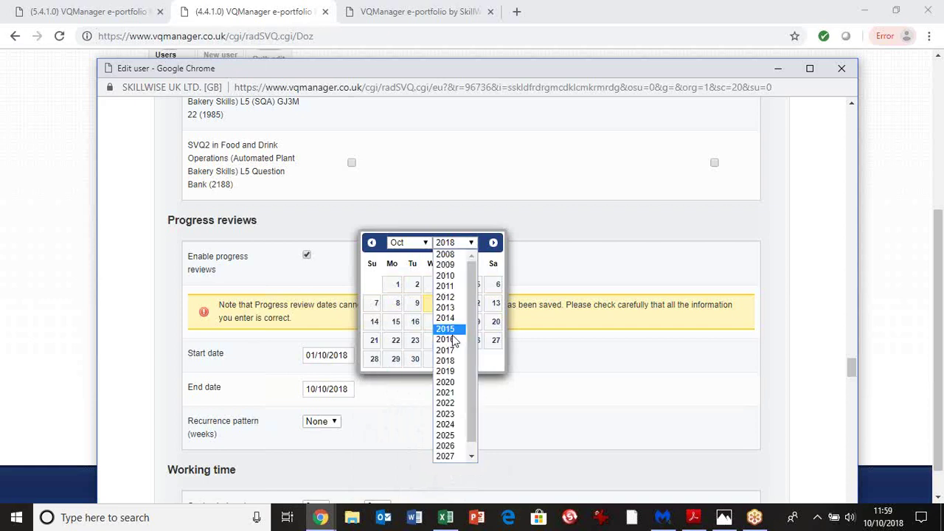
{"action": "left_click", "coordinate": [448, 382]}
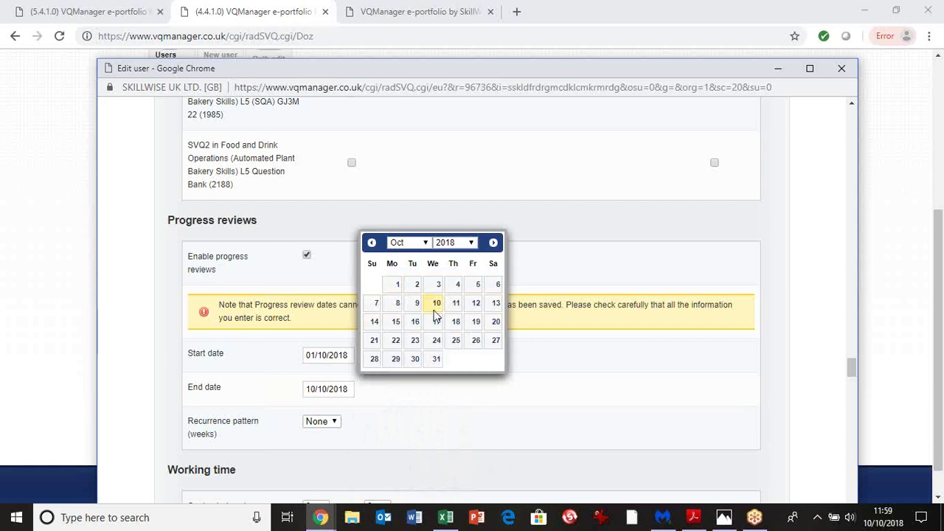
{"action": "left_click", "coordinate": [412, 304]}
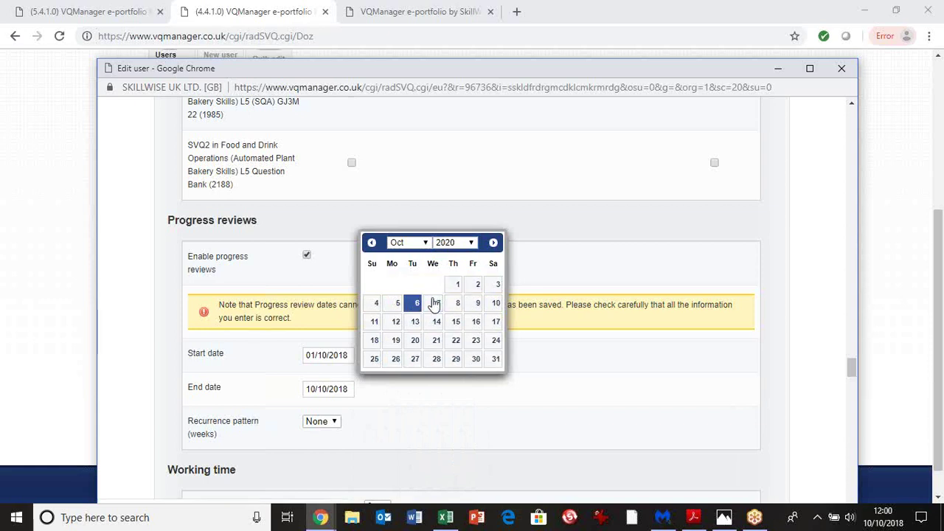
{"action": "left_click", "coordinate": [333, 425]}
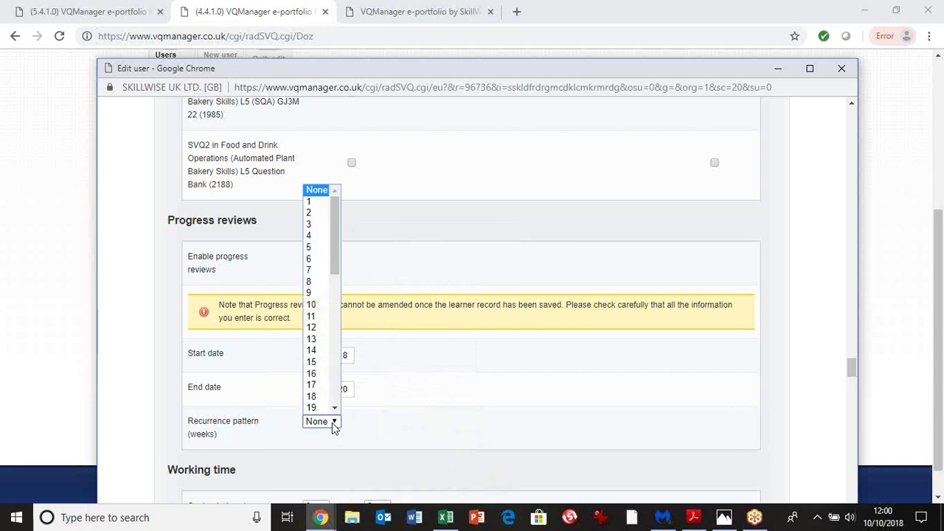
{"action": "left_click", "coordinate": [315, 329]}
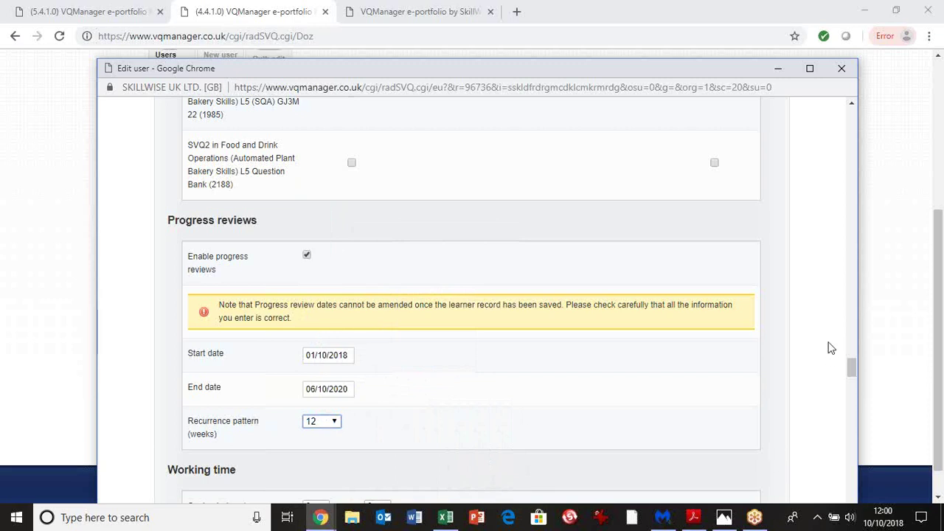
{"action": "left_click", "coordinate": [852, 370]}
{"action": "left_click_drag", "start_coordinate": [852, 370], "coordinate": [853, 381]}
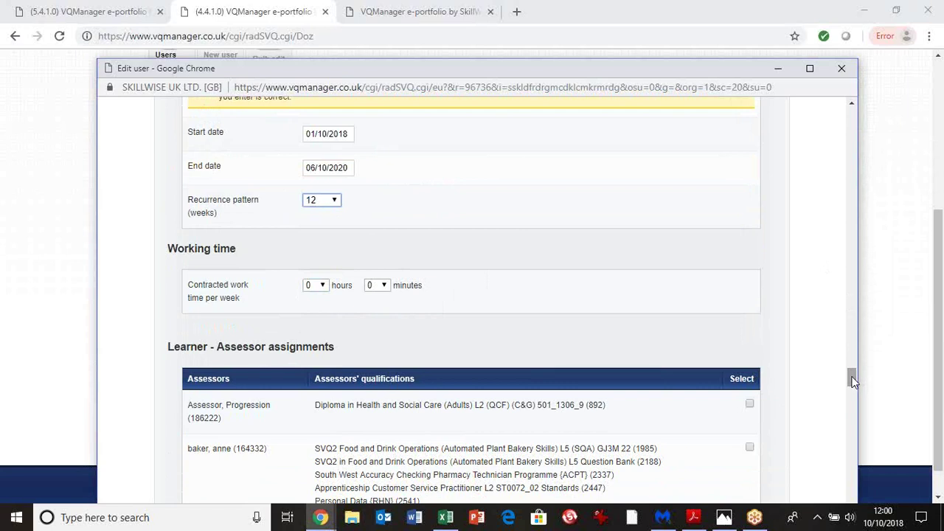
Set contracted hours to 10, then correct them back to 0 hours per week
{"action": "left_click", "coordinate": [327, 289]}
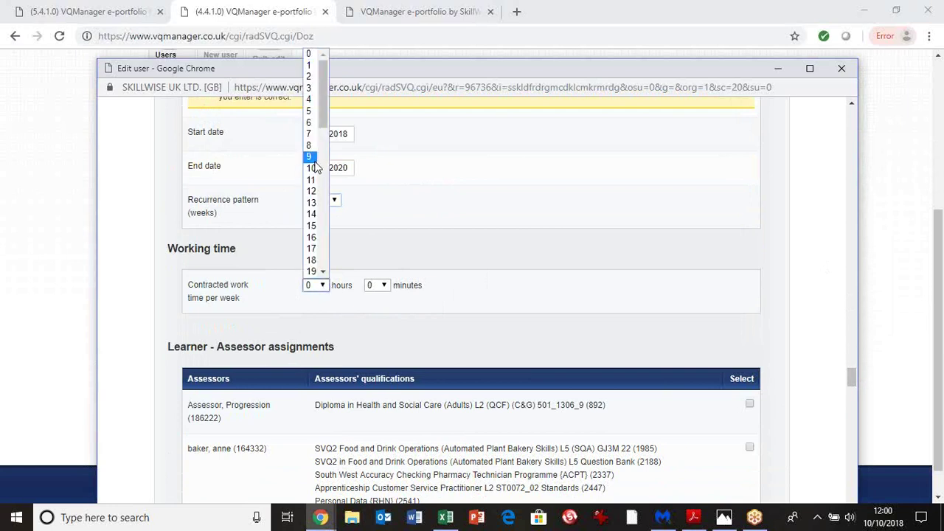
{"action": "left_click", "coordinate": [313, 170]}
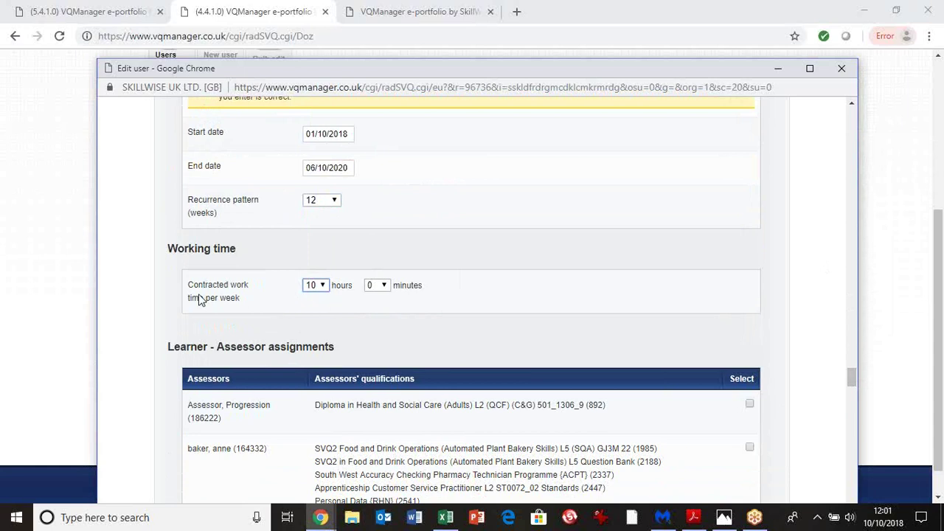
{"action": "left_click", "coordinate": [324, 287]}
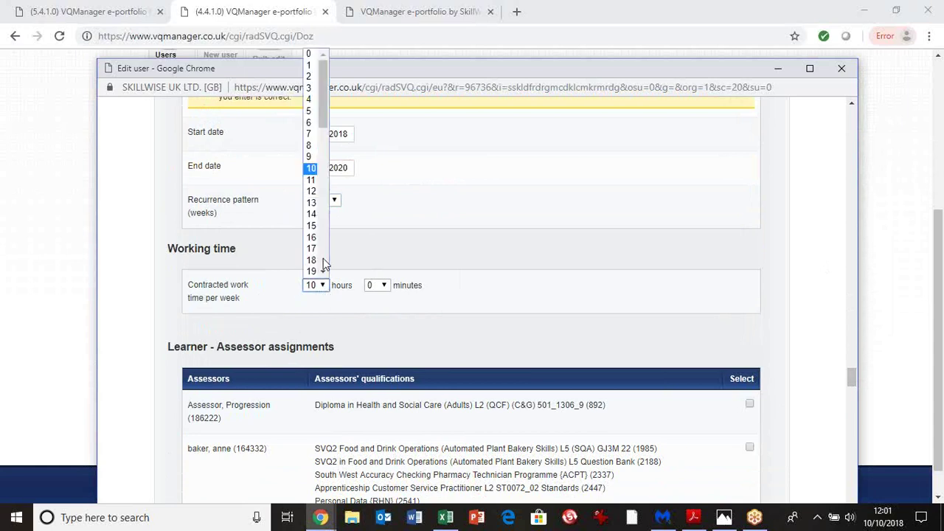
{"action": "left_click", "coordinate": [310, 55]}
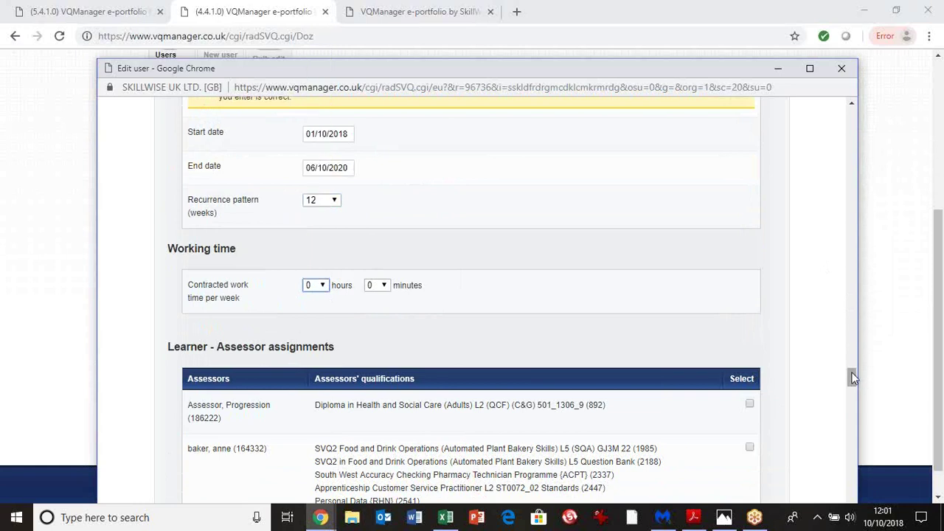
{"action": "left_click_drag", "start_coordinate": [854, 378], "coordinate": [853, 387]}
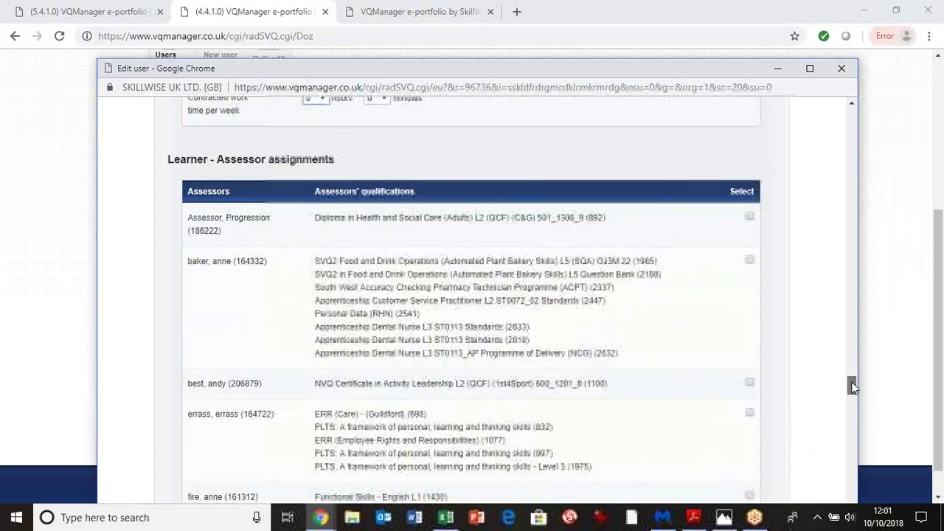
Assign the learner to the assessor holding bakery and dental nurse qualifications
{"action": "left_click", "coordinate": [749, 244]}
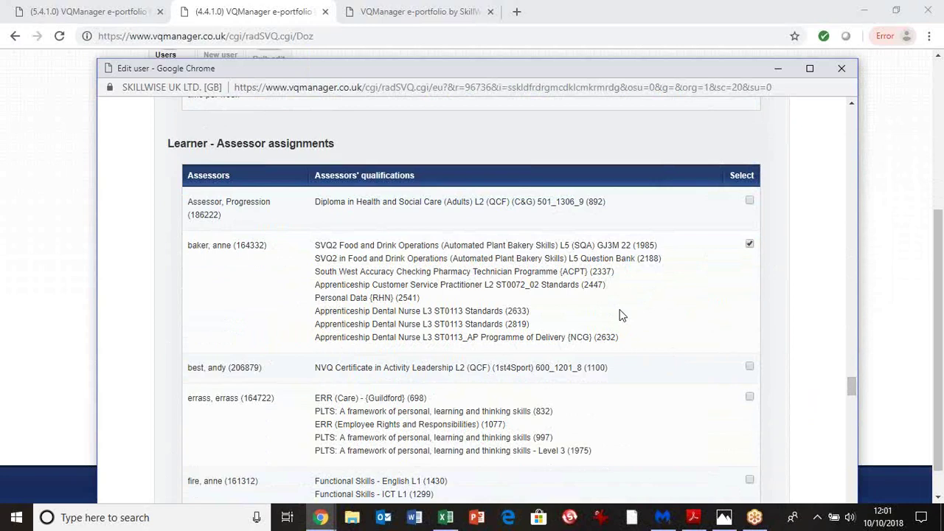
{"action": "scroll", "coordinate": [619, 315], "scroll_direction": "down", "scroll_amount": 15}
{"action": "scroll", "coordinate": [620, 315], "scroll_direction": "down", "scroll_amount": 15}
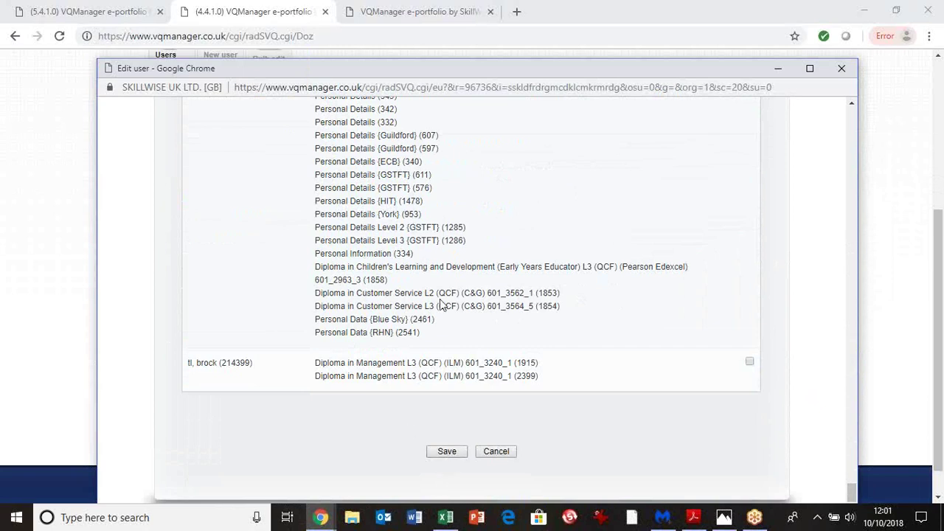
Switch progress reviews back off and close the Edit user window
{"action": "scroll", "coordinate": [457, 319], "scroll_direction": "up", "scroll_amount": 5}
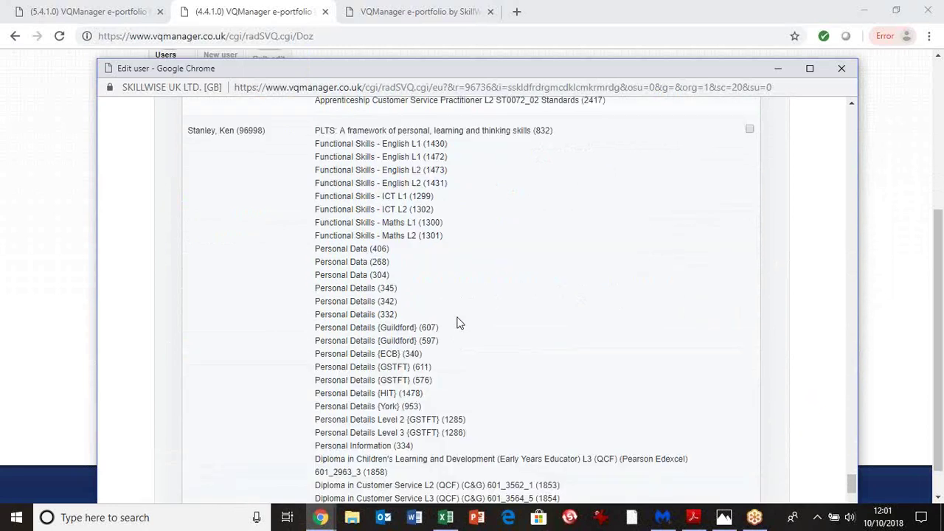
{"action": "scroll", "coordinate": [455, 322], "scroll_direction": "up", "scroll_amount": 10}
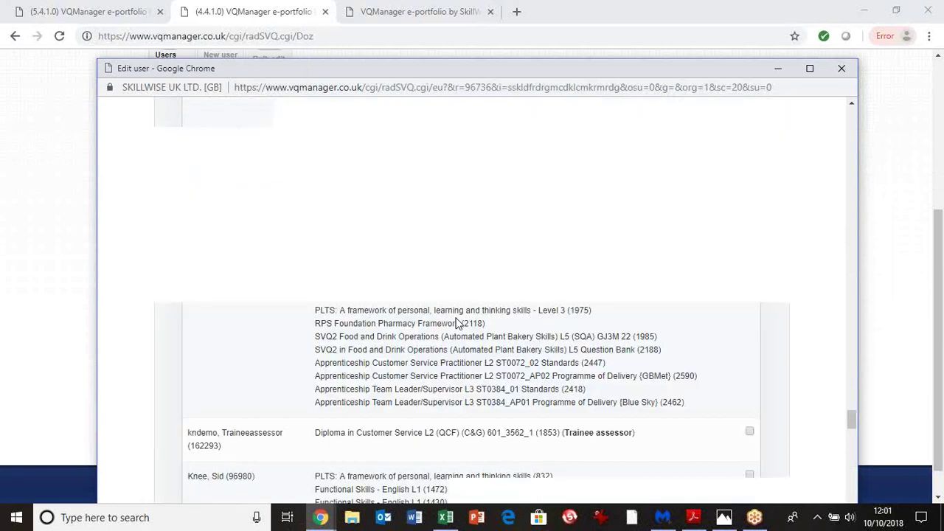
{"action": "scroll", "coordinate": [457, 318], "scroll_direction": "up", "scroll_amount": 5}
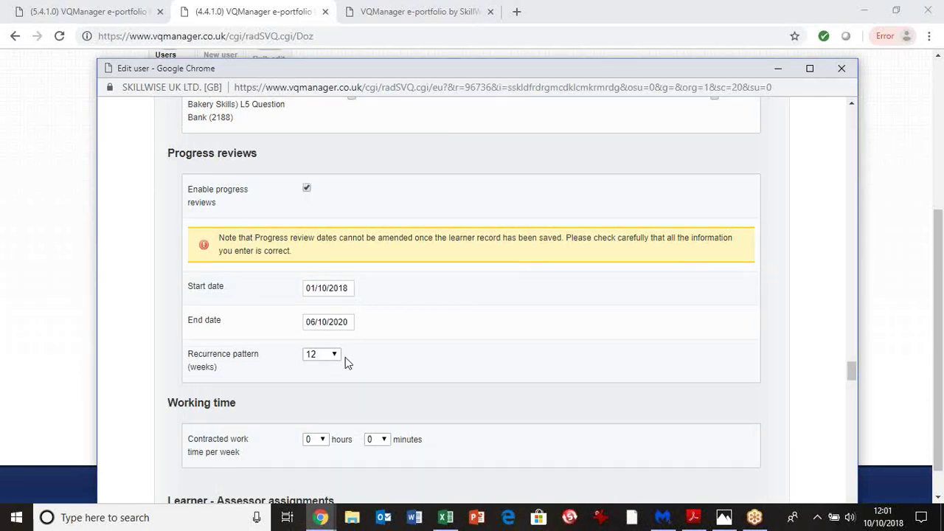
{"action": "left_click", "coordinate": [307, 189]}
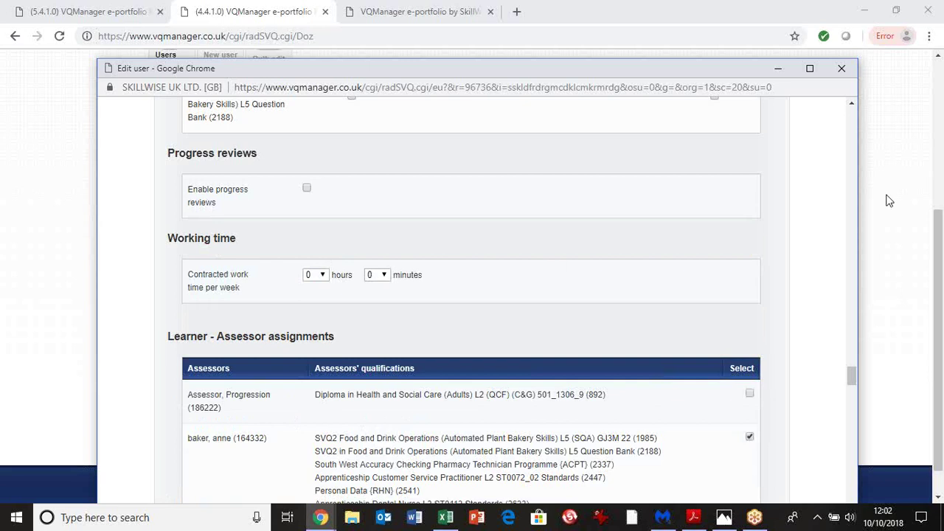
{"action": "left_click", "coordinate": [843, 69]}
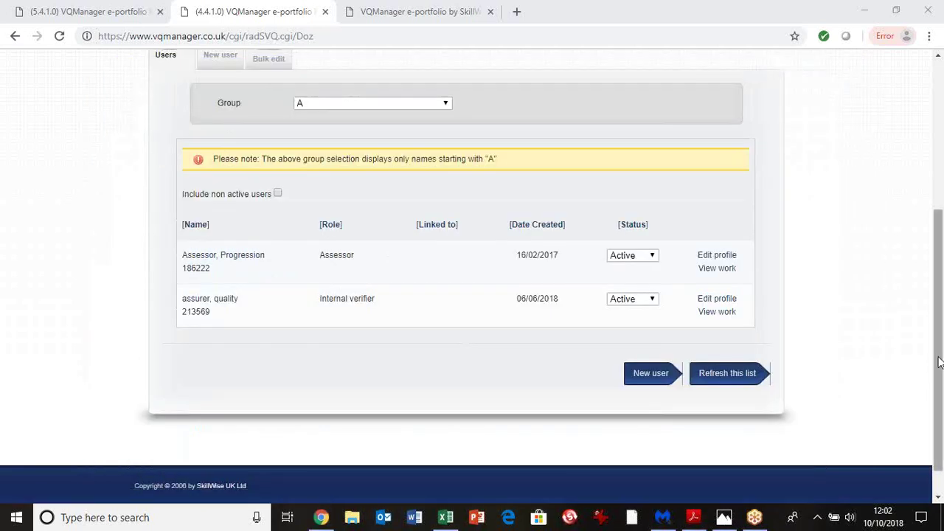
Open the learners' Bulk edit tab and review the Action dropdown options without changing anything
{"action": "scroll", "coordinate": [929, 295], "scroll_direction": "up", "scroll_amount": 1}
{"action": "scroll", "coordinate": [928, 280], "scroll_direction": "up", "scroll_amount": 3}
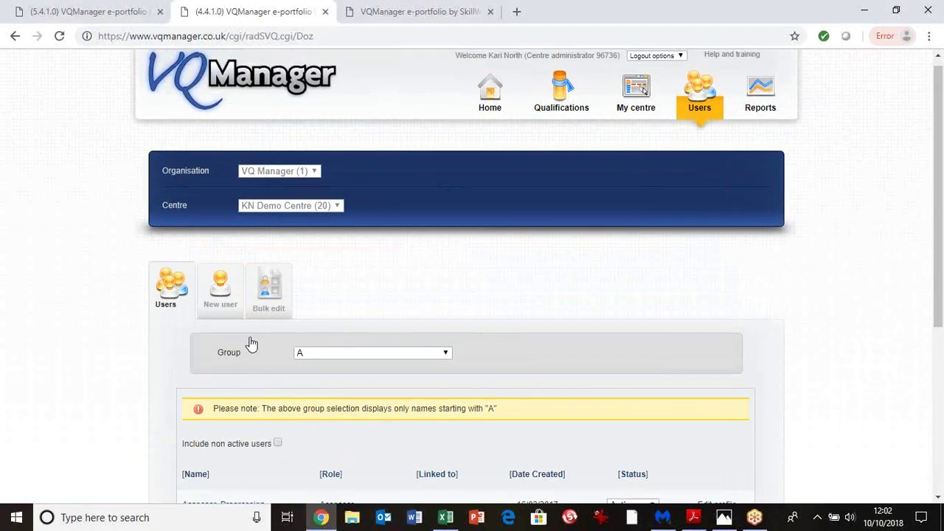
{"action": "left_click", "coordinate": [271, 297]}
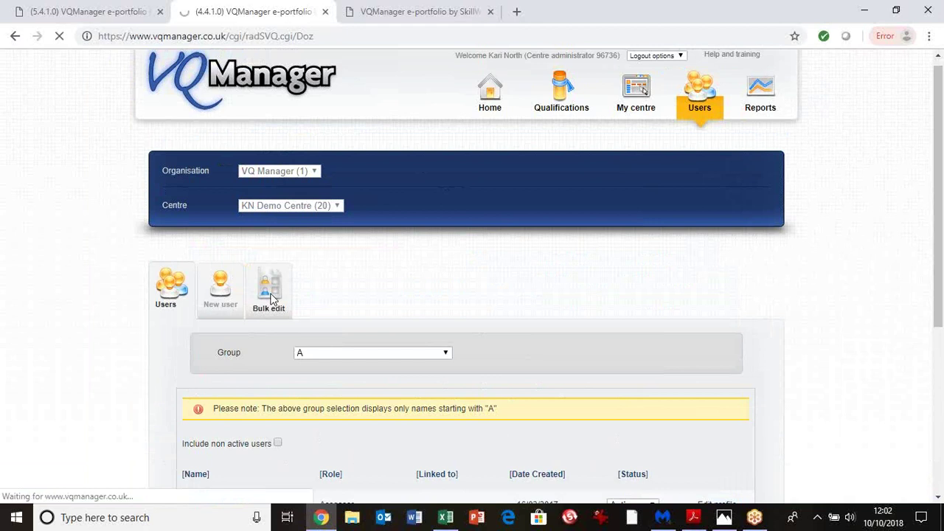
{"action": "scroll", "coordinate": [272, 298], "scroll_direction": "up", "scroll_amount": 1}
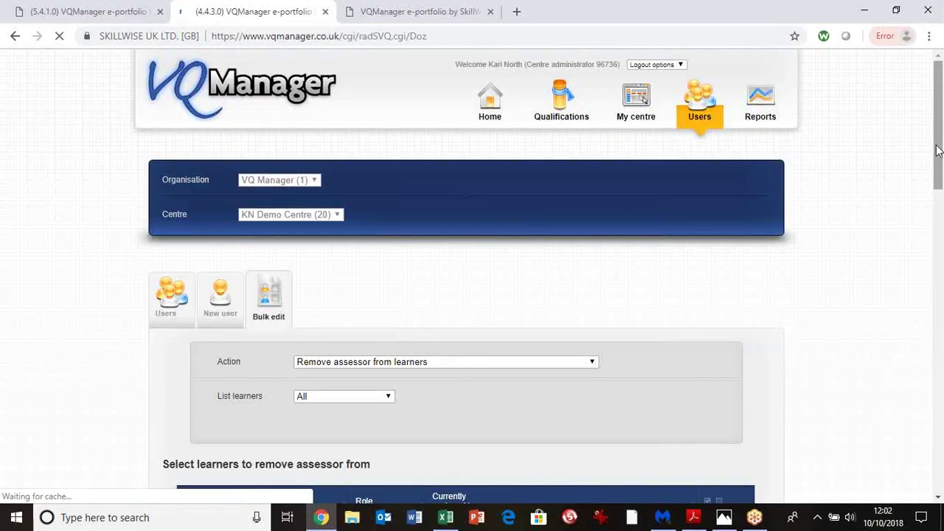
{"action": "left_click_drag", "start_coordinate": [940, 152], "coordinate": [938, 190]}
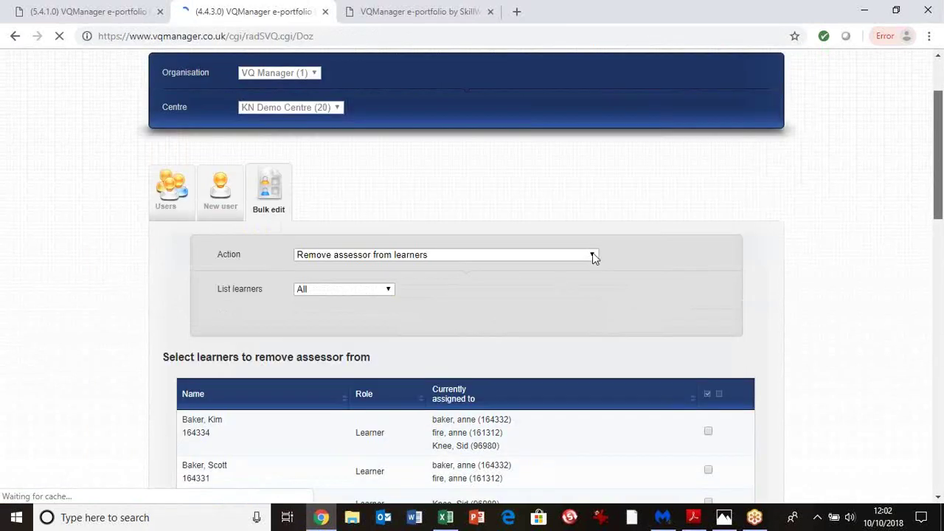
{"action": "scroll", "coordinate": [593, 253], "scroll_direction": "down", "scroll_amount": 1}
{"action": "left_click", "coordinate": [594, 221]}
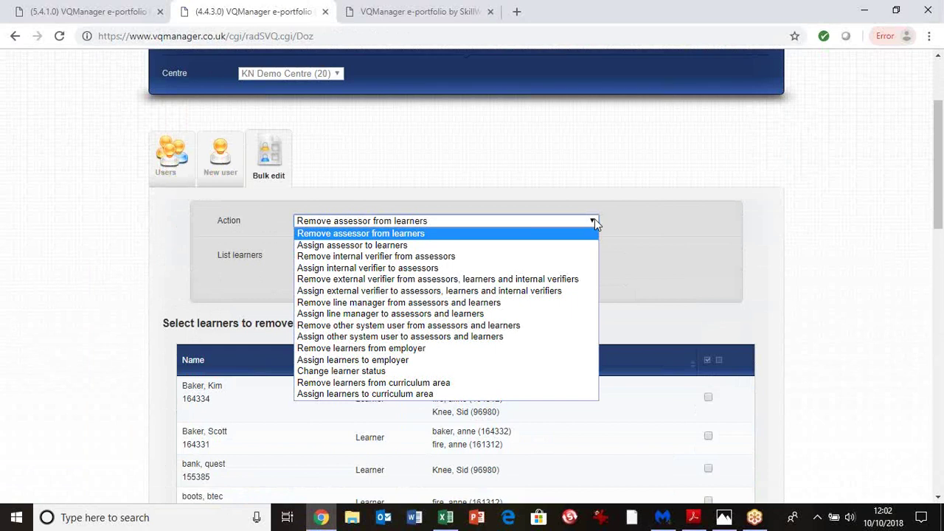
{"action": "left_click", "coordinate": [657, 234]}
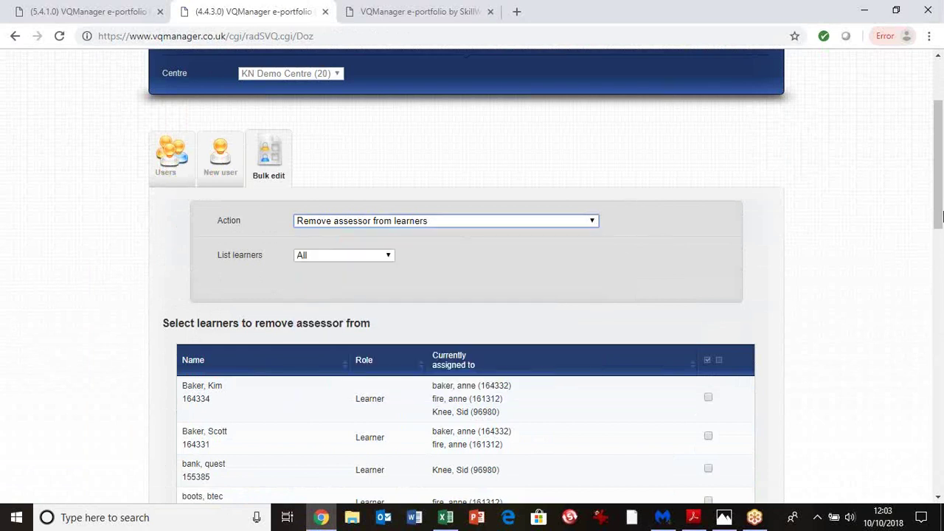
{"action": "left_click_drag", "start_coordinate": [938, 192], "coordinate": [933, 127]}
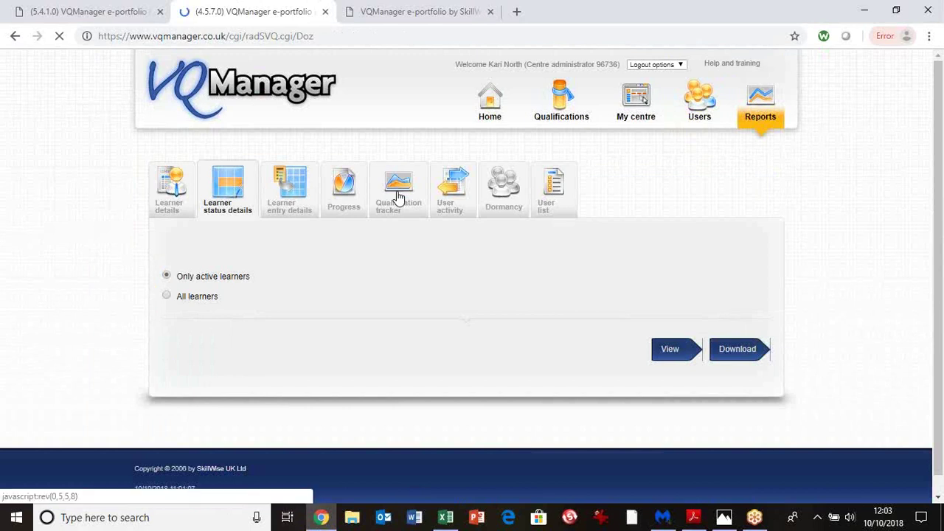
View the Qualification tracker report filtered to HEALTH AND SOCIAL CARE, Arsenal FC and a single assessor
{"action": "left_click", "coordinate": [398, 198]}
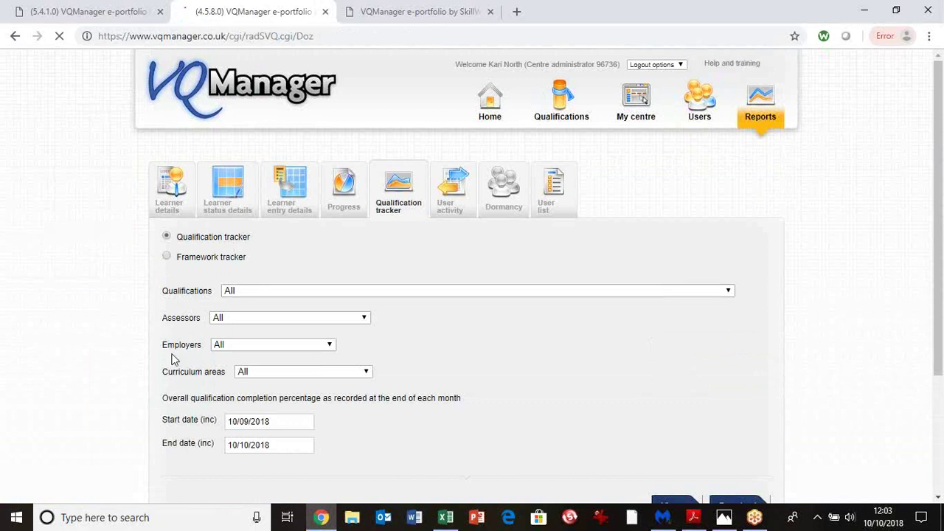
{"action": "left_click", "coordinate": [243, 375]}
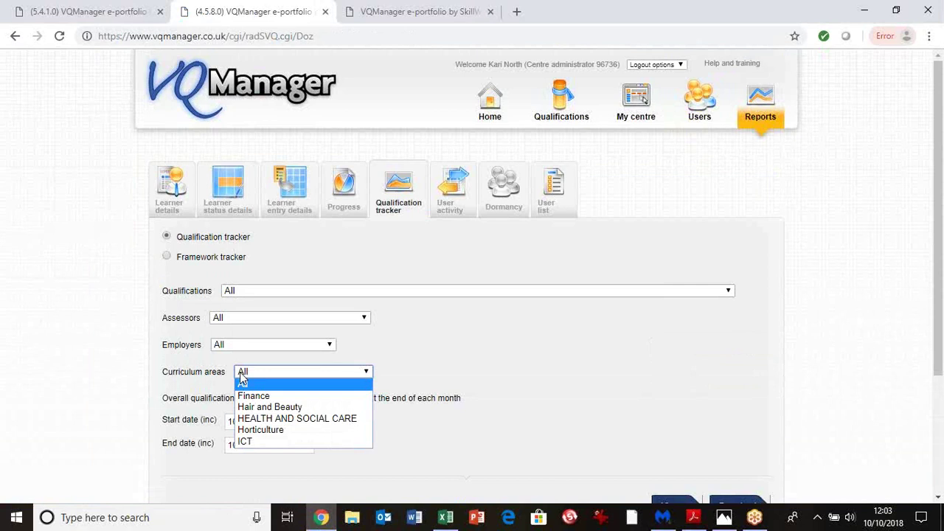
{"action": "left_click", "coordinate": [257, 419]}
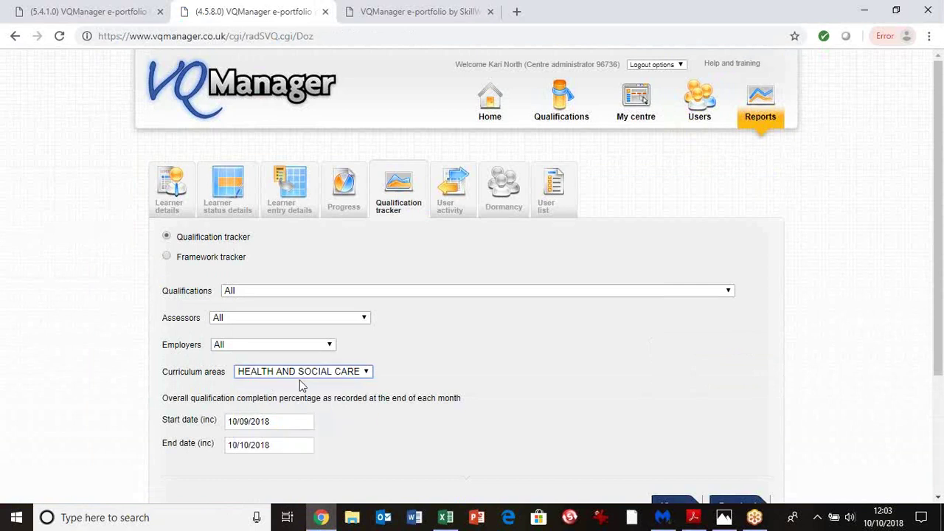
{"action": "left_click", "coordinate": [230, 347]}
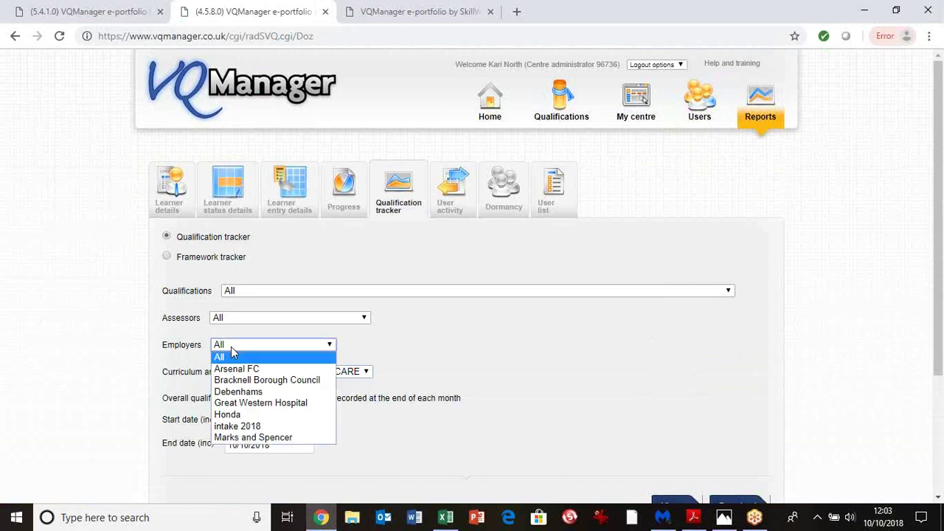
{"action": "left_click", "coordinate": [235, 369]}
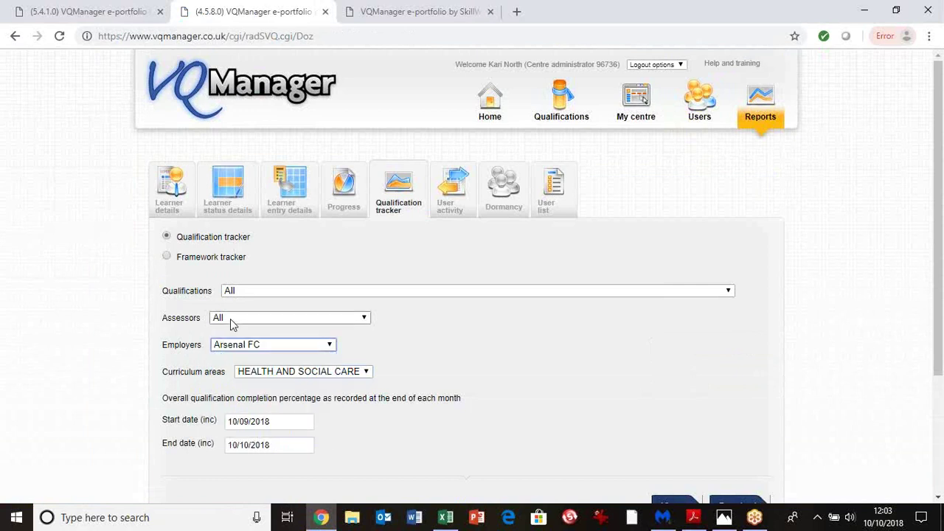
{"action": "left_click", "coordinate": [230, 319]}
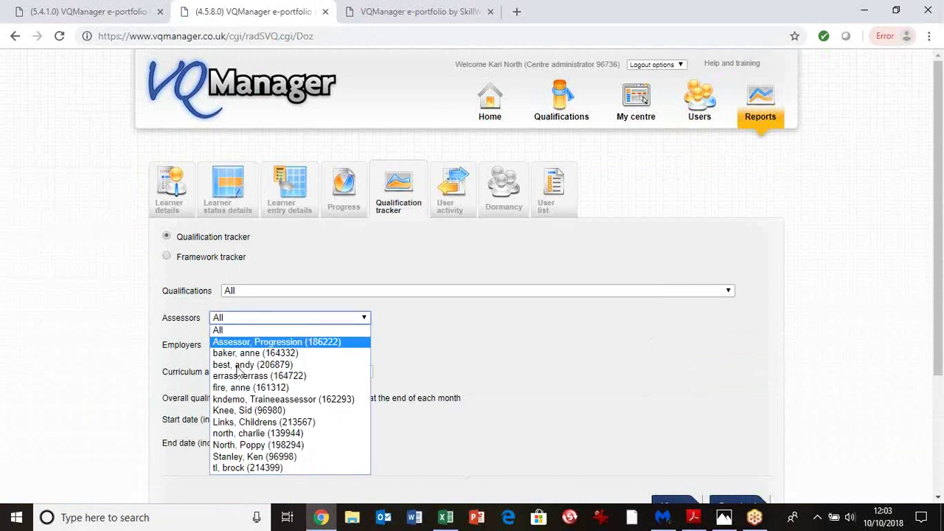
{"action": "left_click", "coordinate": [239, 410]}
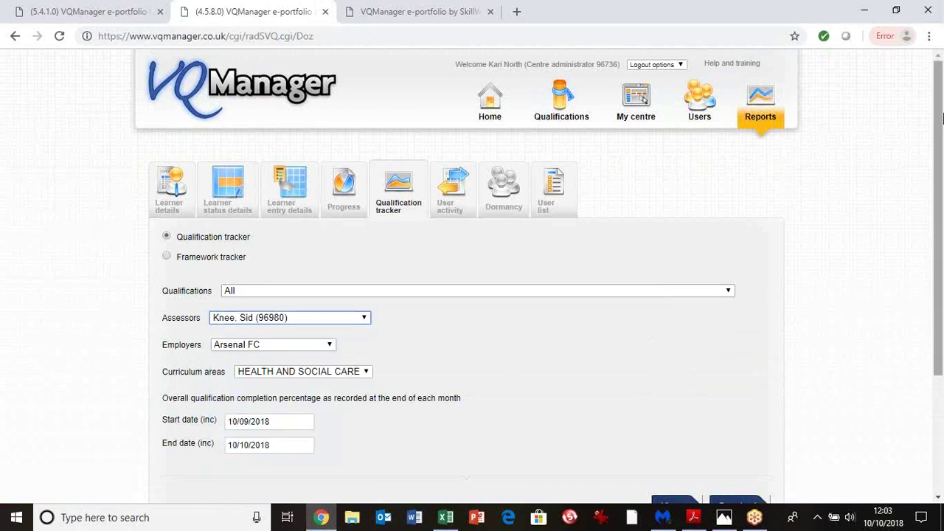
{"action": "left_click_drag", "start_coordinate": [942, 118], "coordinate": [936, 252]}
{"action": "left_click", "coordinate": [671, 384]}
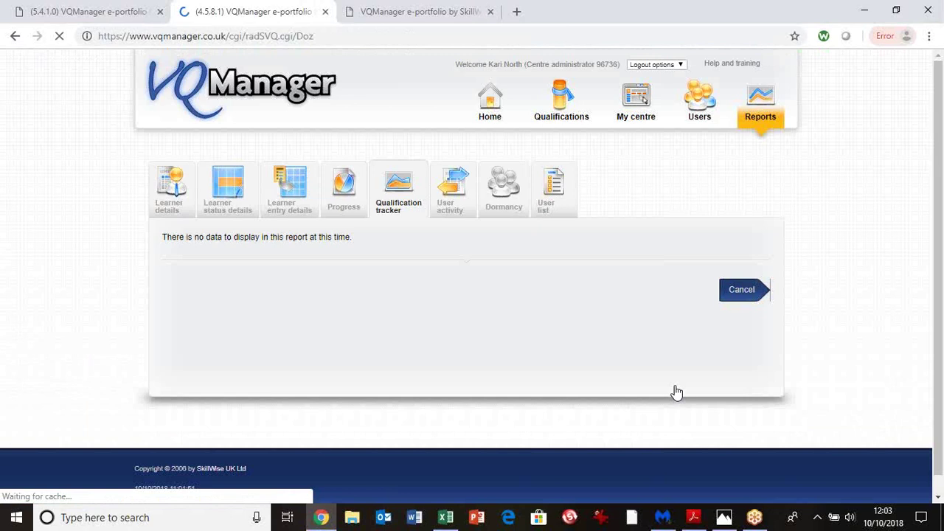
Check the User activity report options, then switch to the Progress report options
{"action": "left_click", "coordinate": [447, 199]}
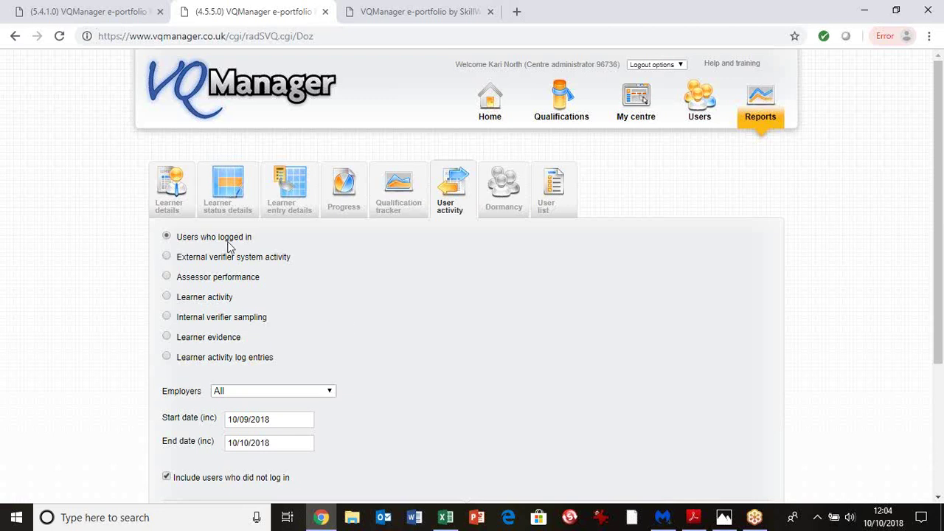
{"action": "left_click", "coordinate": [351, 193]}
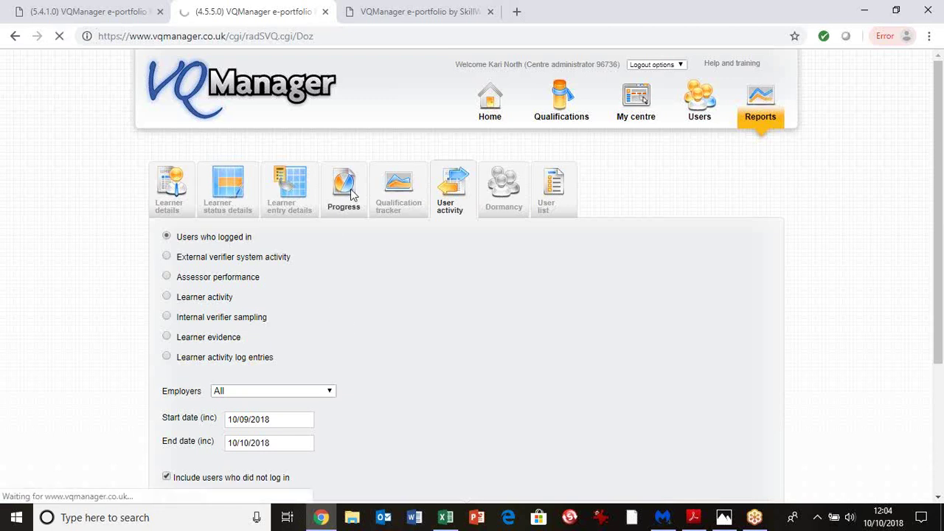